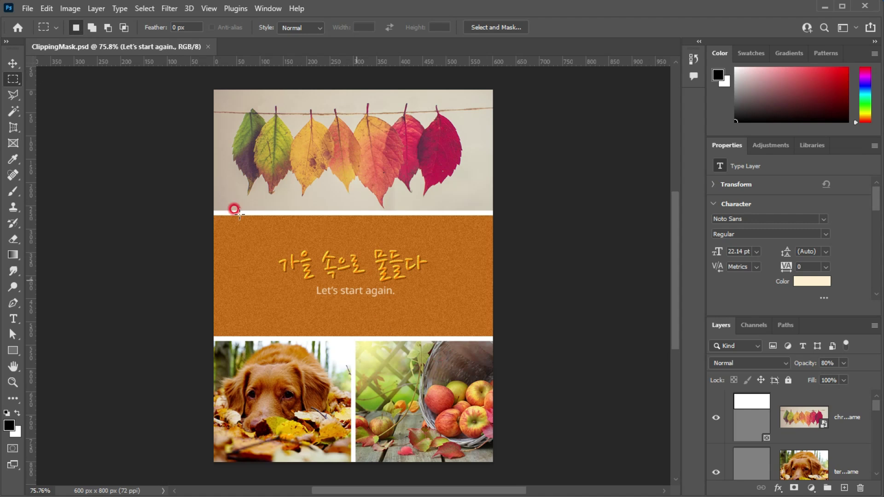
Create a new 600 x 800 px document at 72 pixels/inch in RGB Color with a white background.
left_click(27, 10)
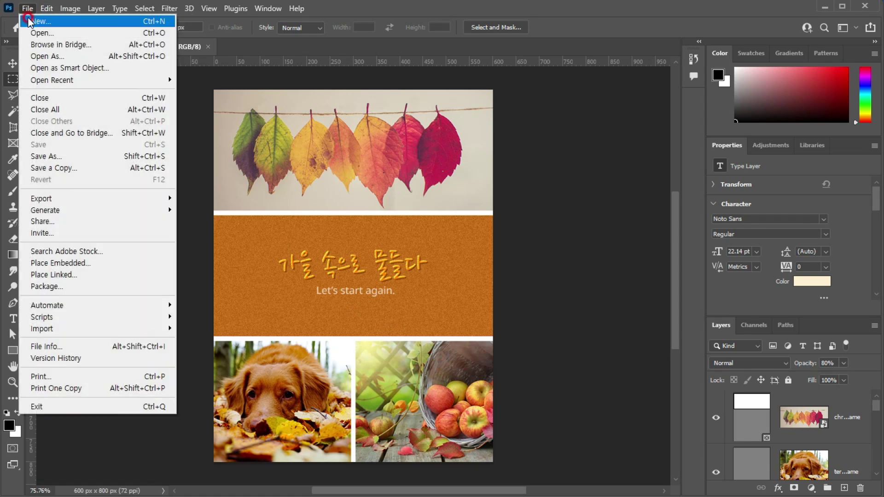
left_click(29, 21)
left_click_drag(789, 109, 463, 32)
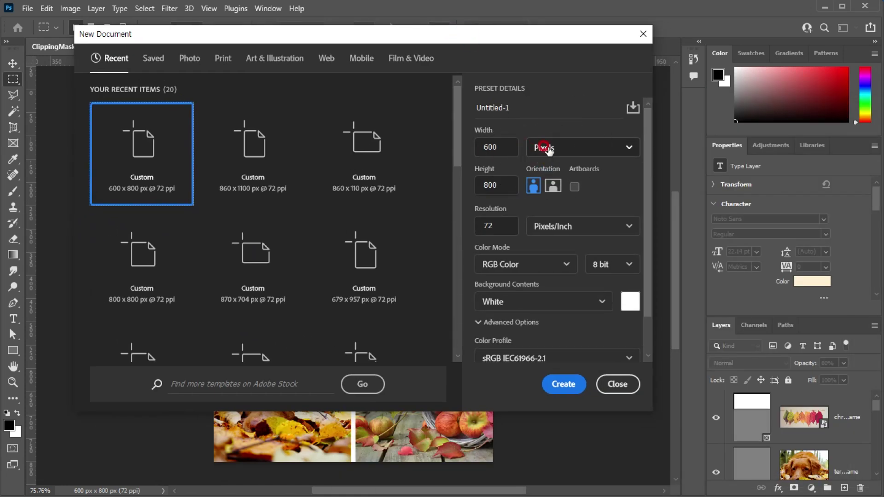
left_click(505, 146)
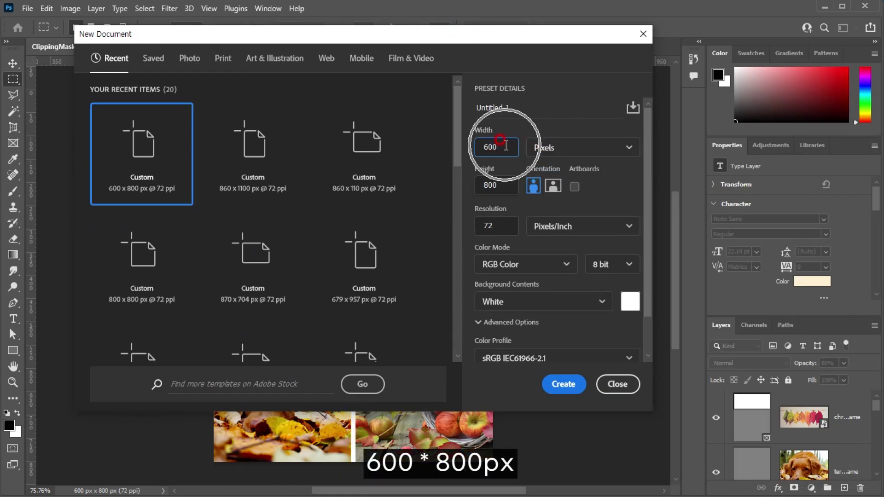
left_click(498, 227)
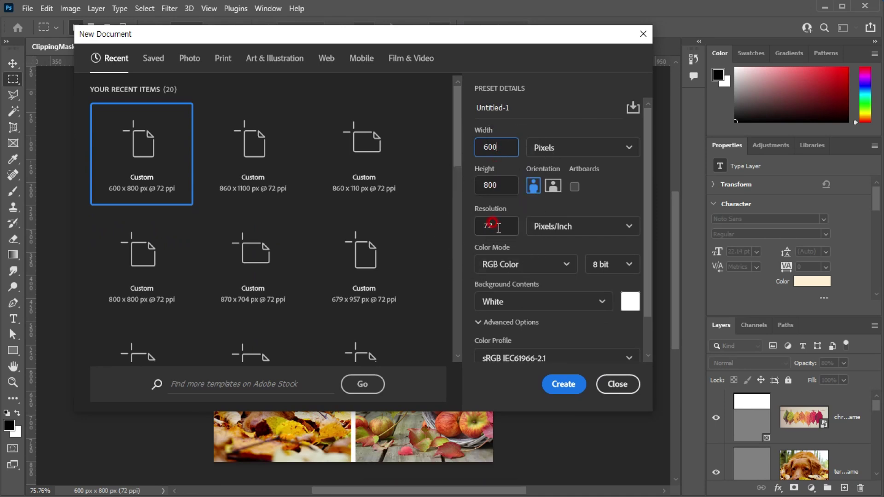
left_click(492, 266)
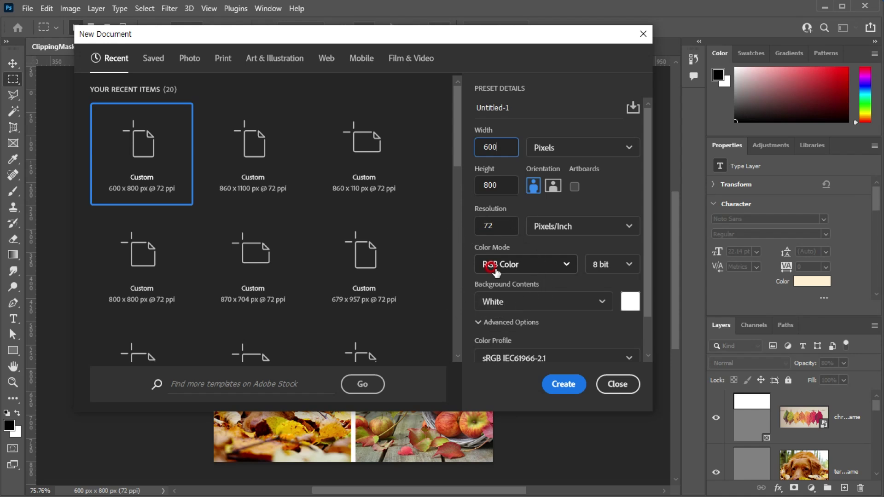
left_click(549, 385)
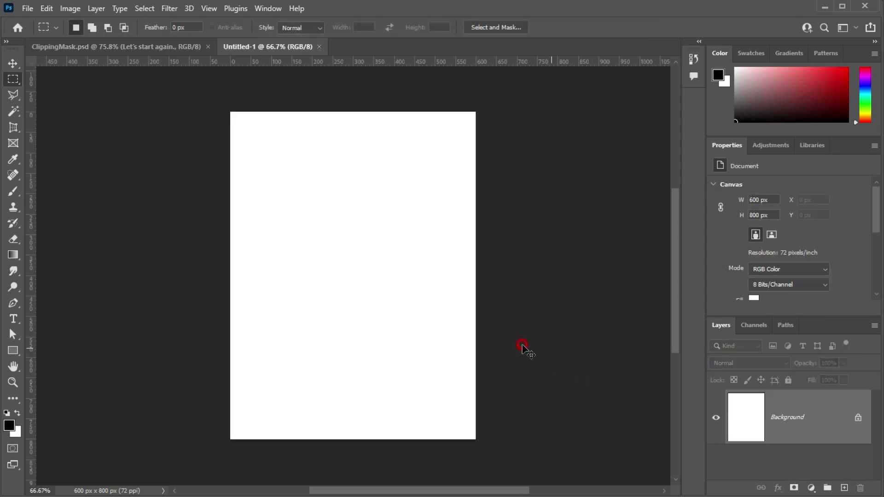
scroll(405, 135, "up", 3)
left_click_drag(390, 170, 413, 134)
Check the finished ClippingMask.psd design and open the New Guide Layout settings for the blank document.
left_click(177, 48)
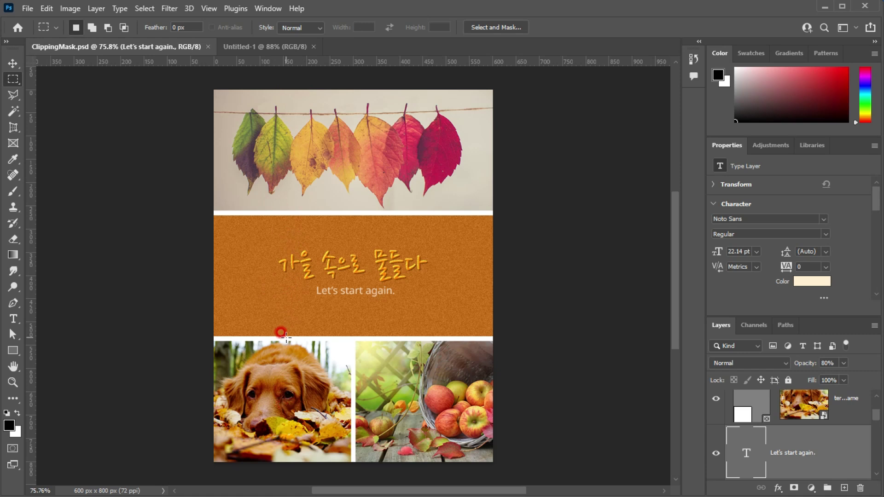
left_click(286, 46)
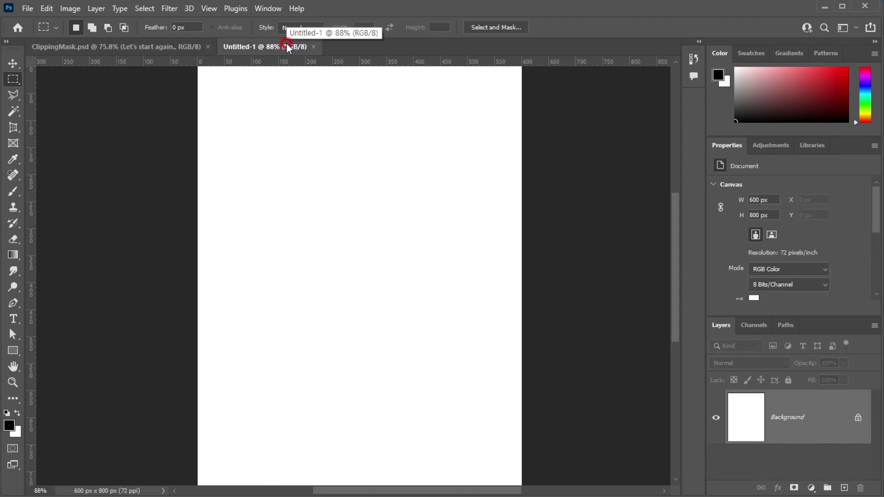
left_click(210, 10)
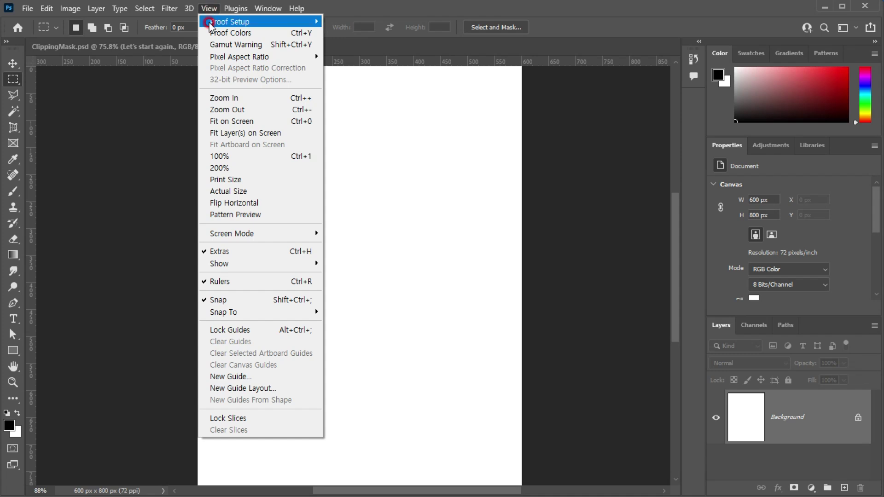
left_click(268, 389)
left_click_drag(600, 222, 403, 130)
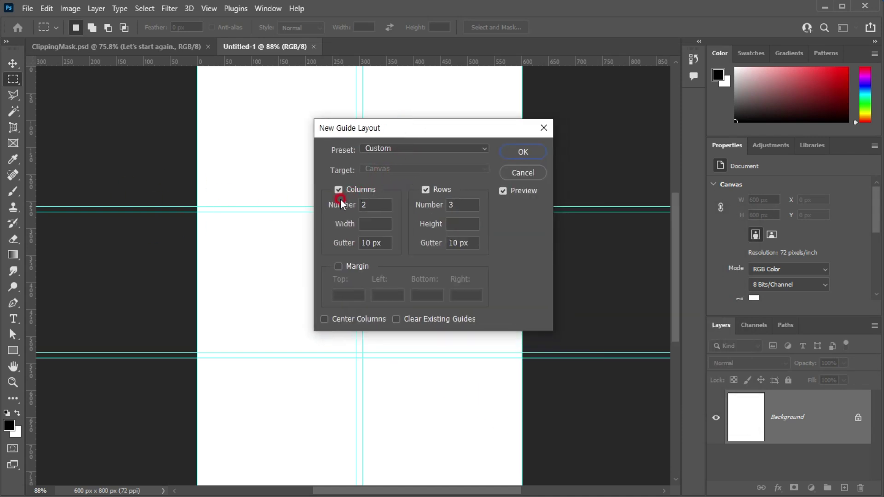
Preview the guide layout with rows, columns and 20 px margins switched on and off.
left_click(425, 190)
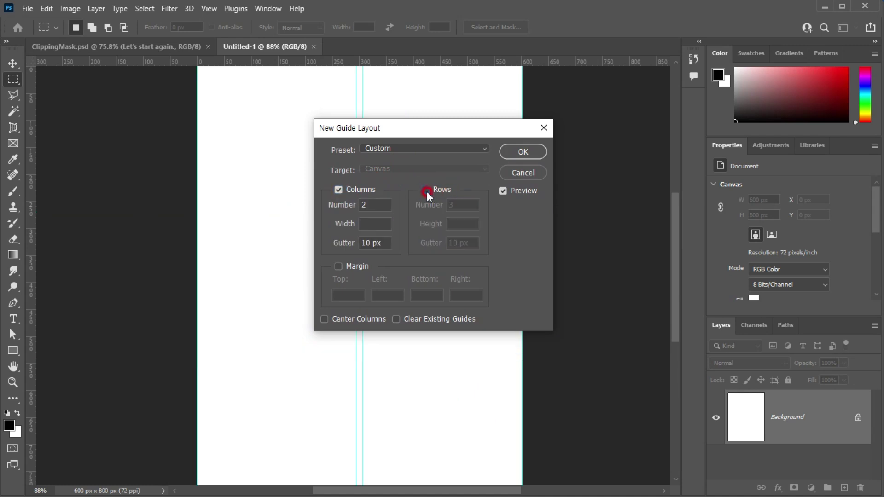
left_click_drag(390, 126, 600, 180)
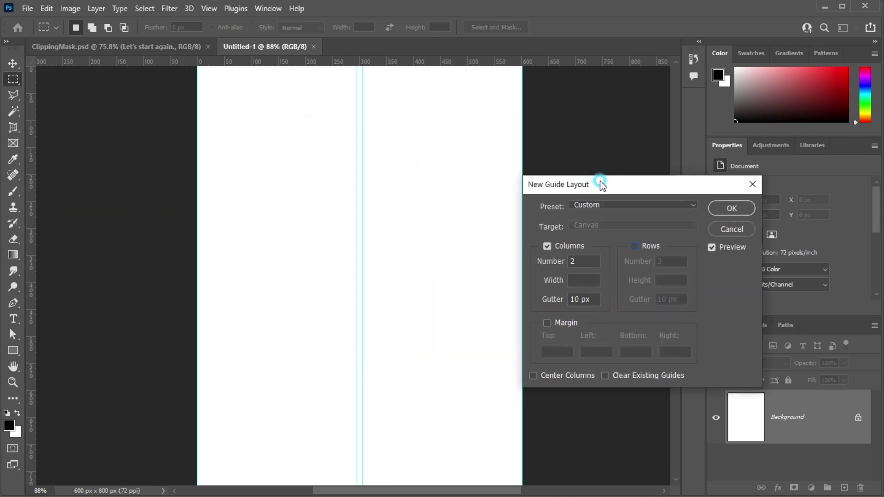
left_click(546, 247)
left_click(546, 247)
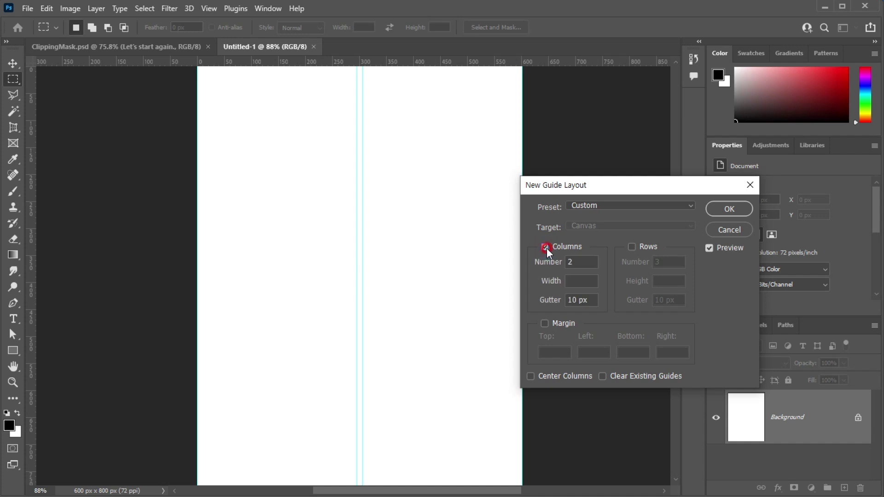
left_click(632, 247)
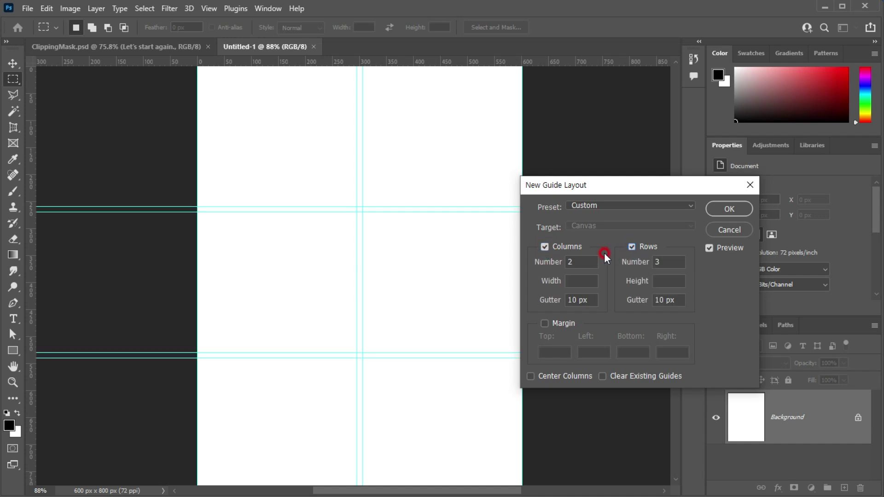
left_click(545, 246)
left_click(545, 247)
left_click(558, 246)
left_click(570, 247)
left_click(647, 248)
left_click(646, 247)
left_click(559, 324)
left_click(289, 50)
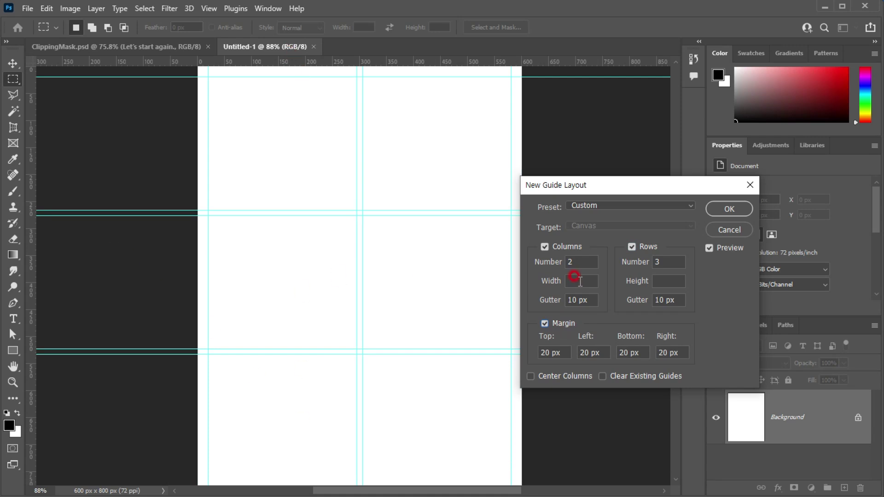
left_click(553, 325)
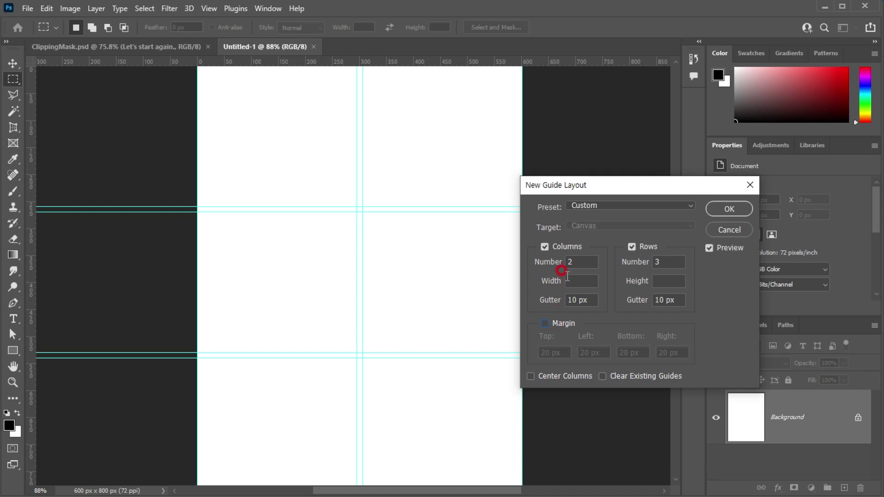
Apply a guide layout of 2 columns and 3 rows with 10 px gutters and no margins.
double_click(572, 299)
type("0")
left_click(719, 211)
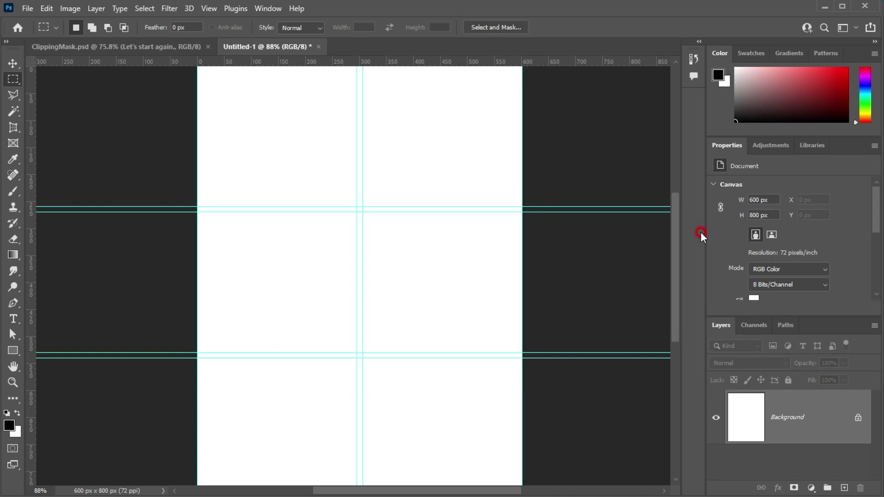
Draw two black rectangles in Shape mode, each 600 x 260 px, filling the top and middle rows of the guide grid.
scroll(347, 124, "down", 1)
left_click_drag(305, 147, 294, 161)
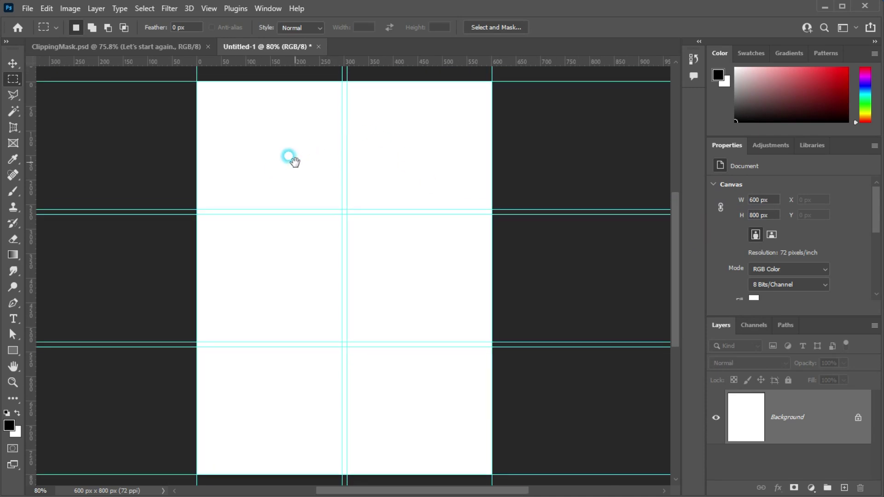
left_click(133, 48)
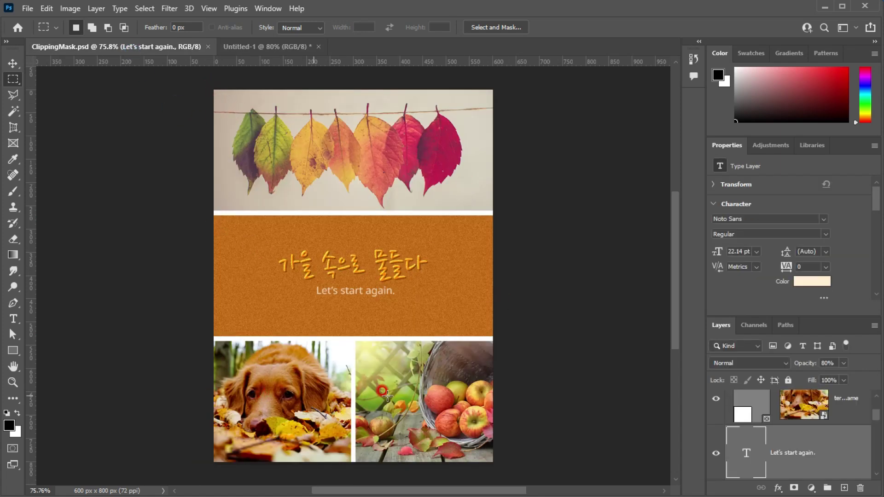
left_click(246, 50)
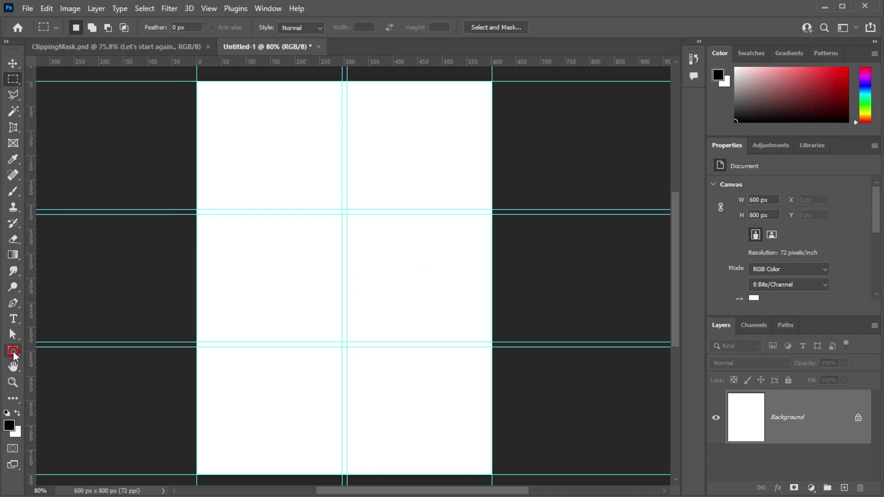
left_click_drag(14, 355, 56, 349)
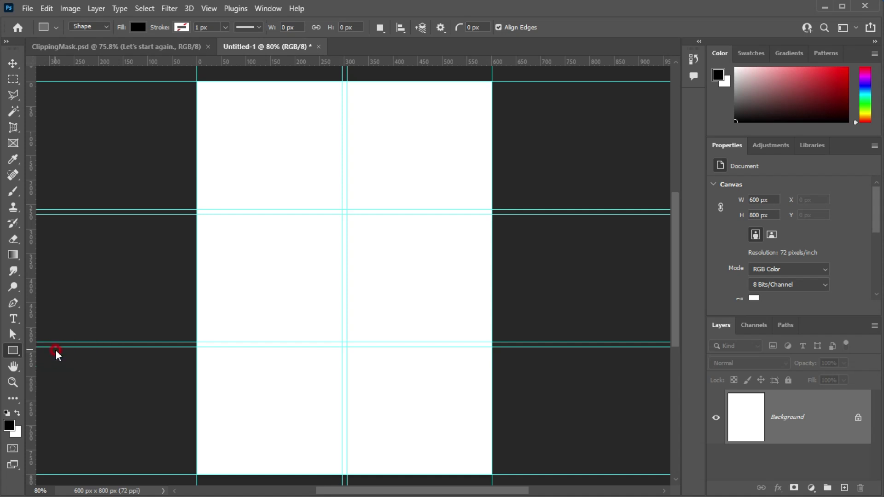
left_click(85, 26)
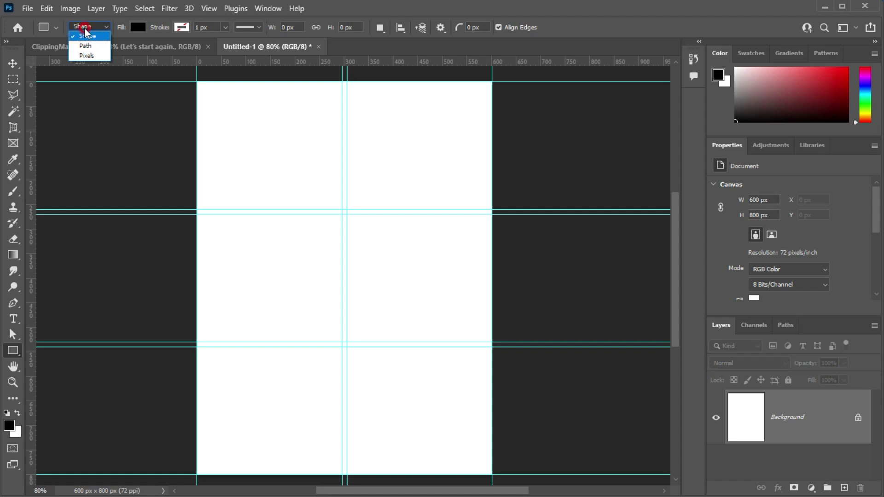
left_click(84, 27)
left_click(88, 26)
left_click(87, 36)
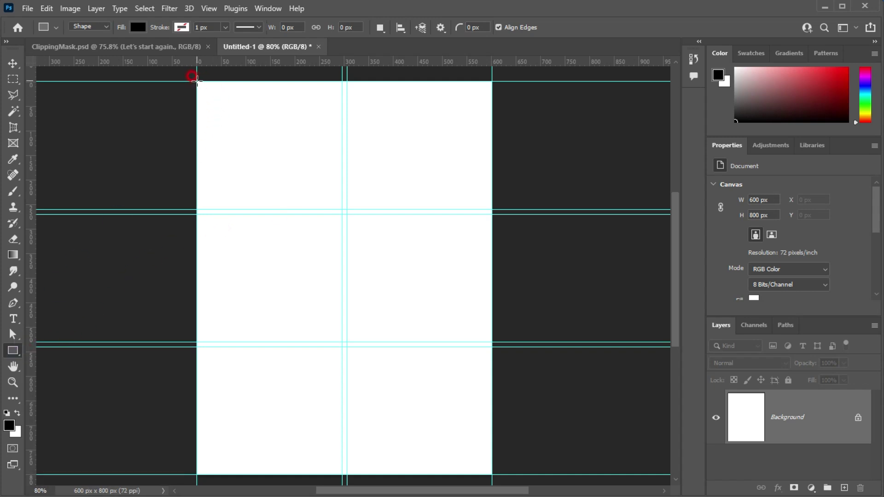
mouse_move(197, 81)
left_mouse_down()
mouse_move(258, 138)
mouse_move(486, 203)
left_mouse_up()
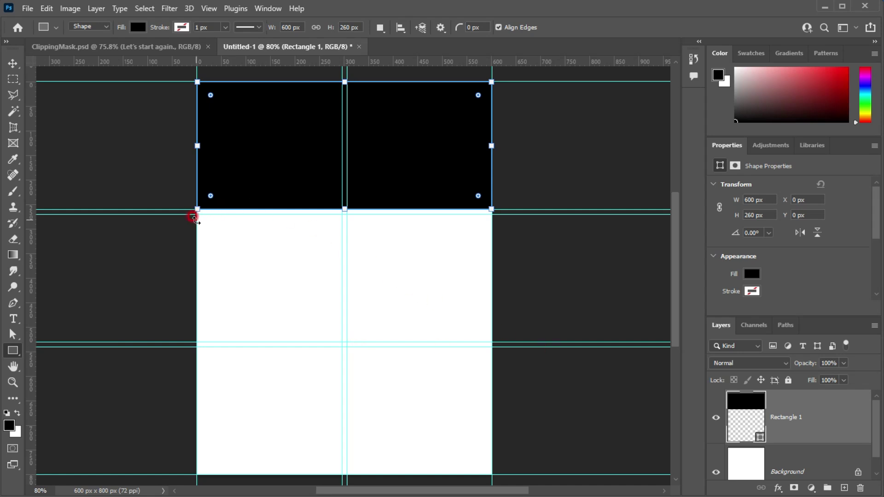
left_click_drag(191, 337, 485, 209)
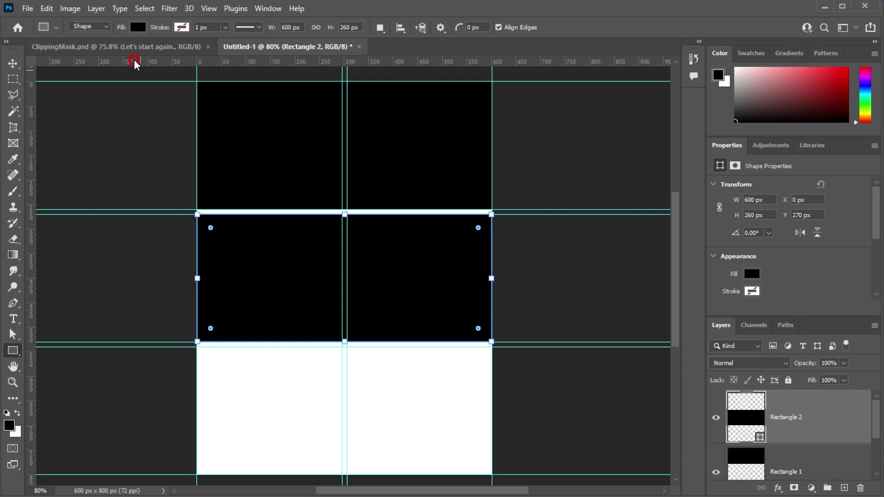
Select the top rectangle's layer and collapse the Color and Properties panels to give the layer list more room.
left_click(127, 48)
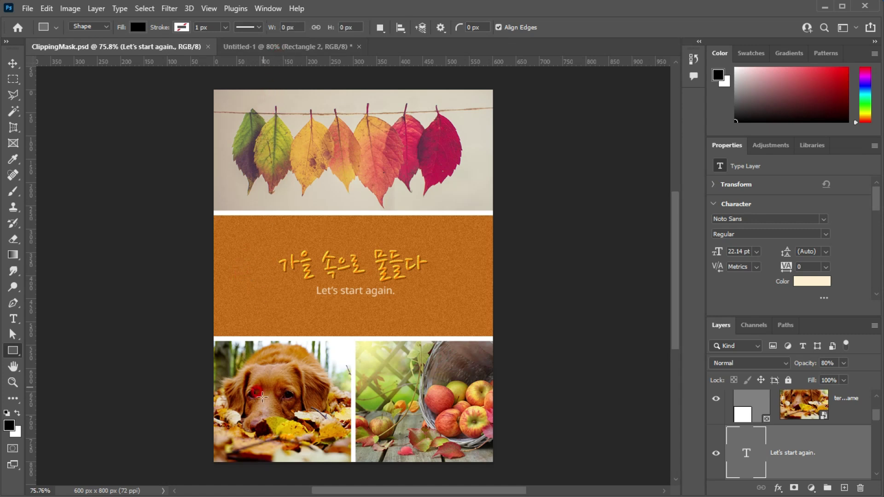
left_click(300, 46)
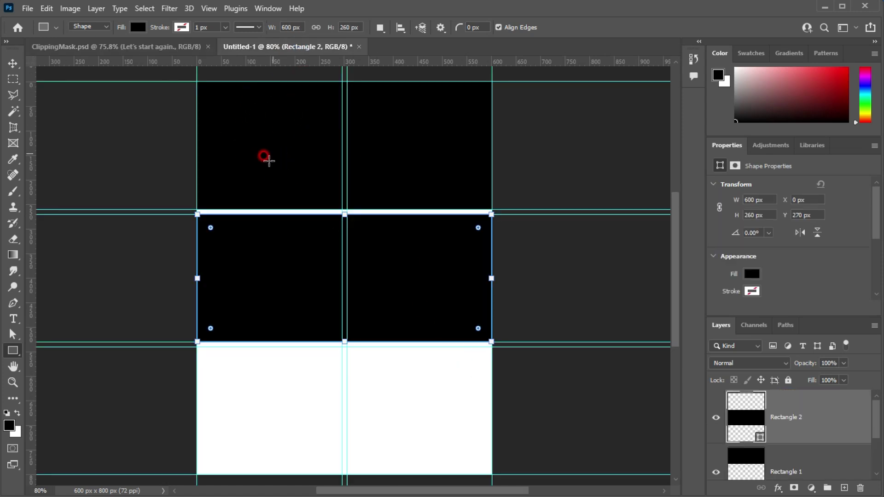
left_click(810, 471)
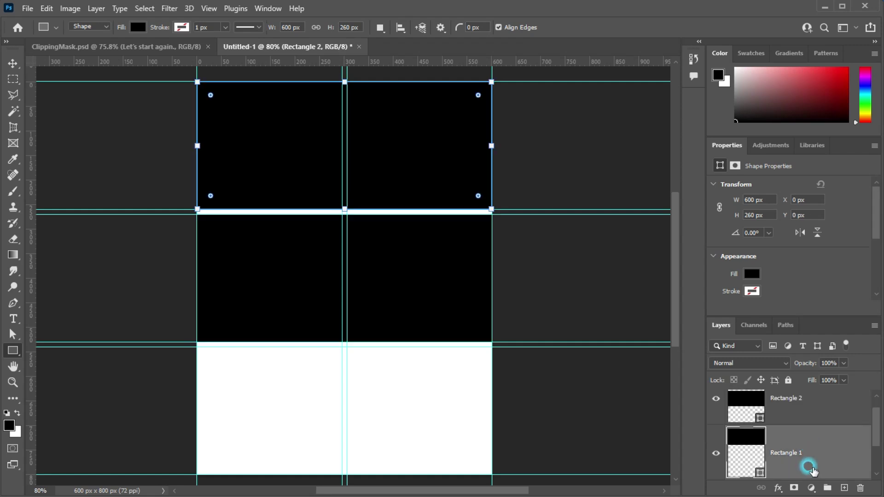
left_click_drag(722, 321, 724, 211)
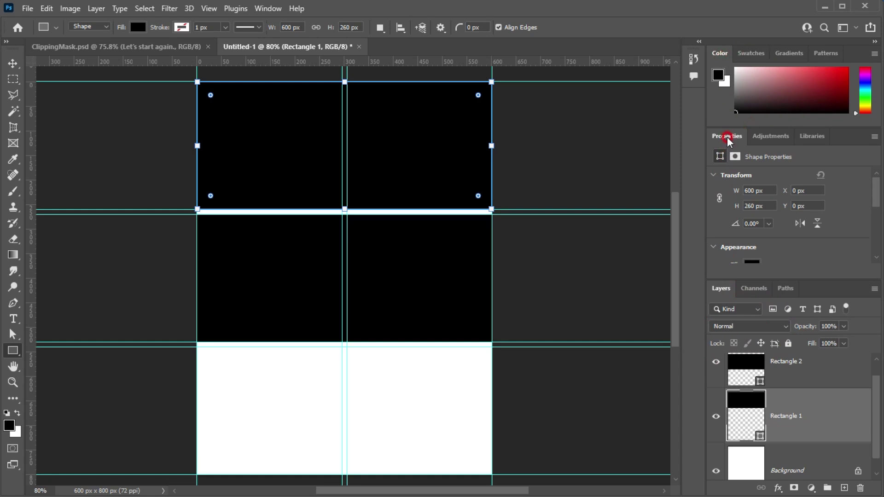
double_click(720, 53)
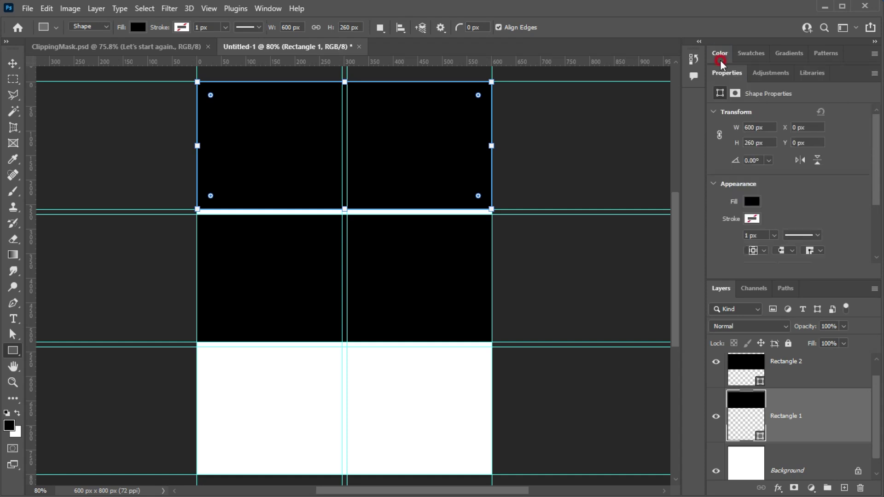
double_click(720, 74)
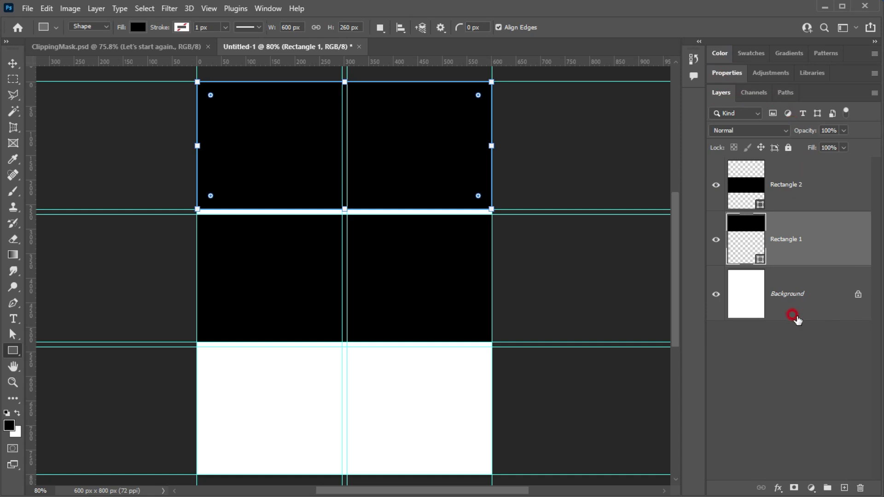
left_click(715, 241)
left_click(715, 241)
left_click(715, 240)
left_click(715, 240)
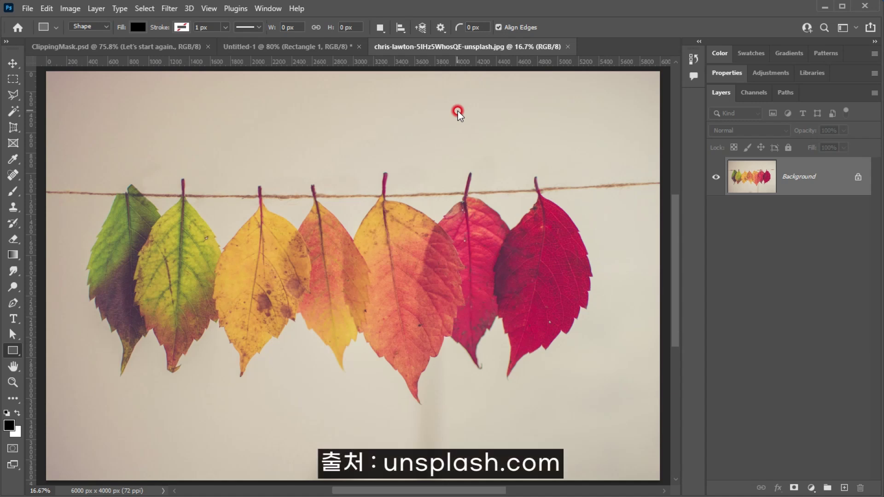
Copy the entire hanging-leaves photo into Untitled-1 as a layer directly above Rectangle 1, and leave Rectangle 1 selected.
key("ctrl+a")
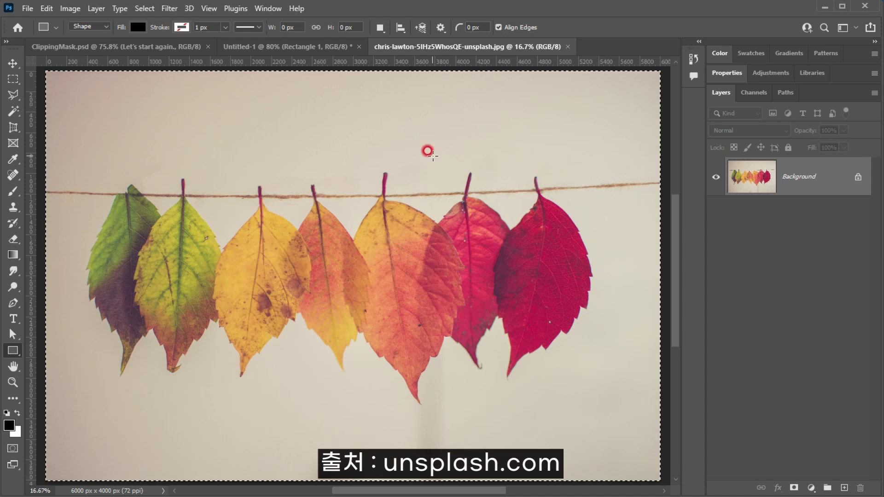
left_click(311, 48)
key("ctrl+v")
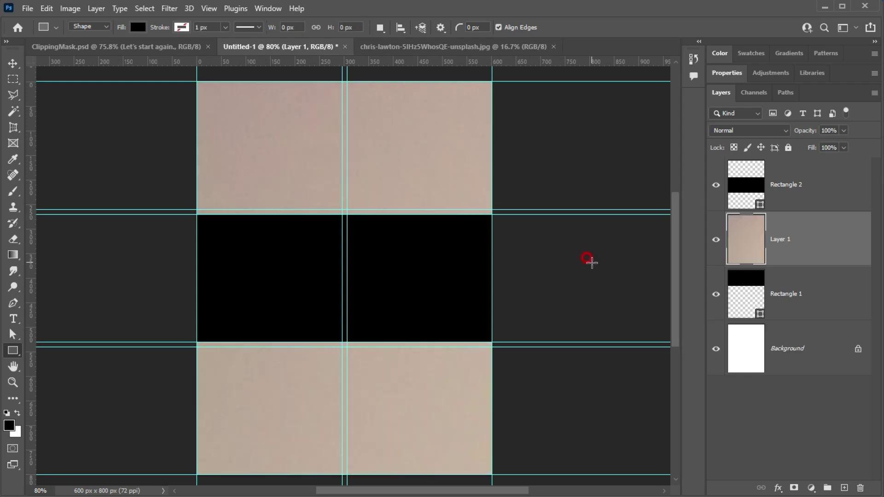
mouse_move(801, 238)
left_mouse_down()
mouse_move(799, 193)
mouse_move(796, 240)
left_mouse_up()
left_click(716, 295)
left_click(715, 295)
left_click(821, 299)
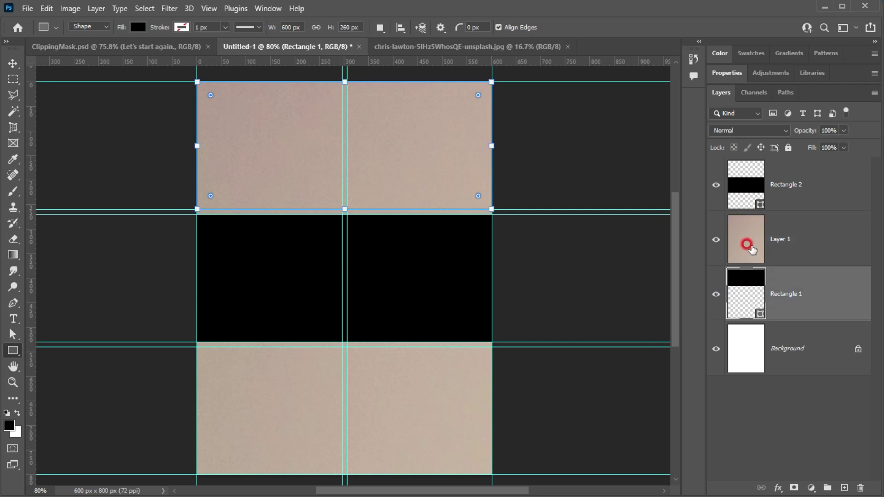
Scale the hanging-leaves photo on Layer 1 to 11.35% and position it so the row of leaves covers the top rectangle.
left_click(746, 244)
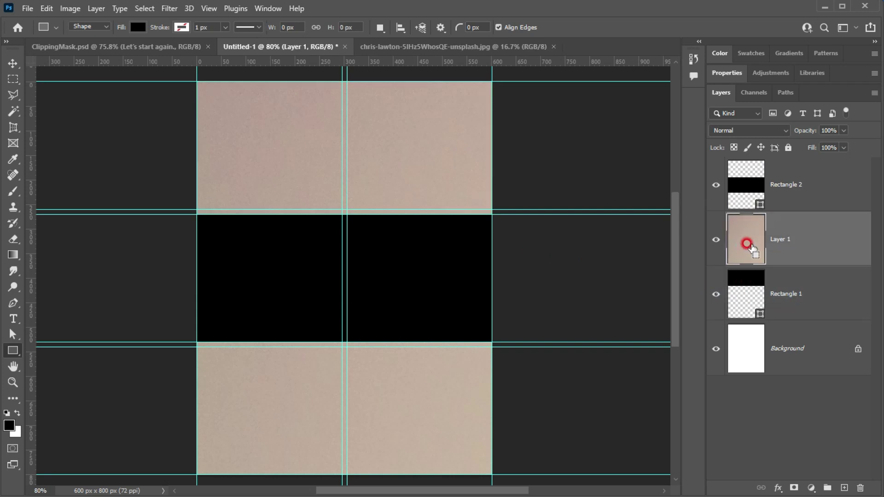
key("ctrl+t")
left_click_drag(196, 79, 506, 260)
left_click_drag(443, 141, 465, 125)
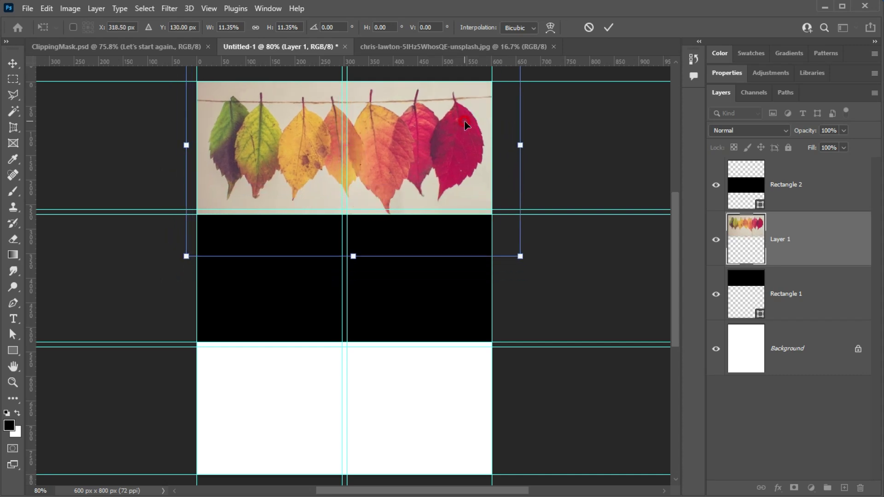
key("Return")
key("u")
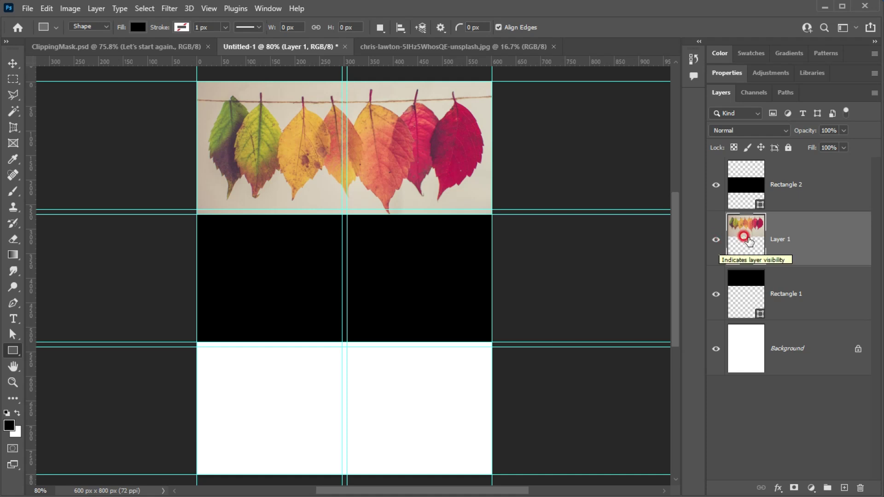
Hide and reshow Layer 1 to compare it with Rectangle 1 beneath, leaving Layer 1 selected.
left_click(715, 240)
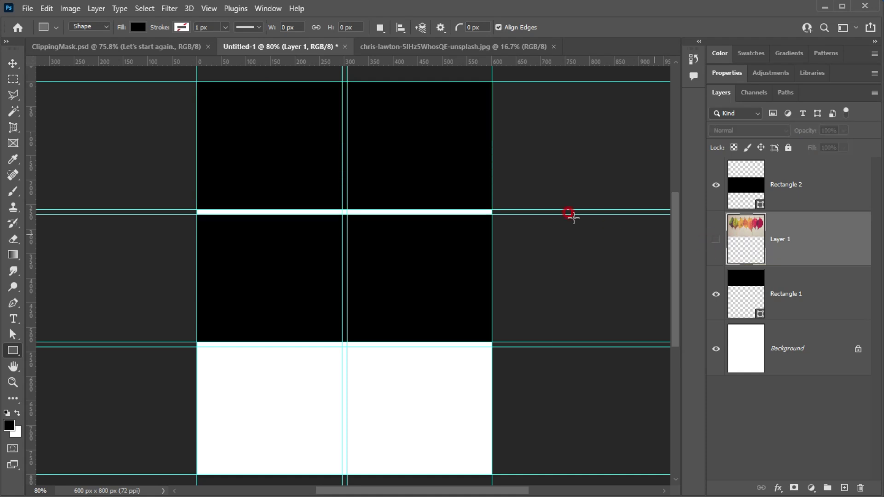
left_click(715, 240)
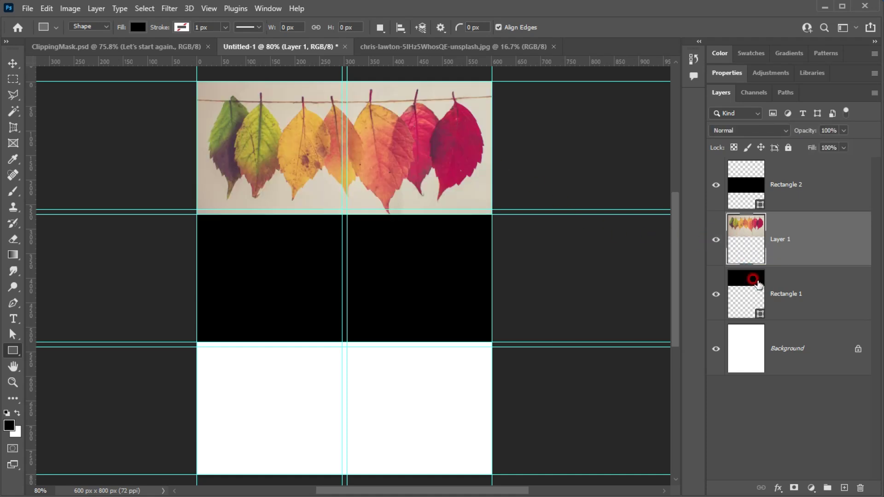
left_click(736, 287)
left_click(760, 245)
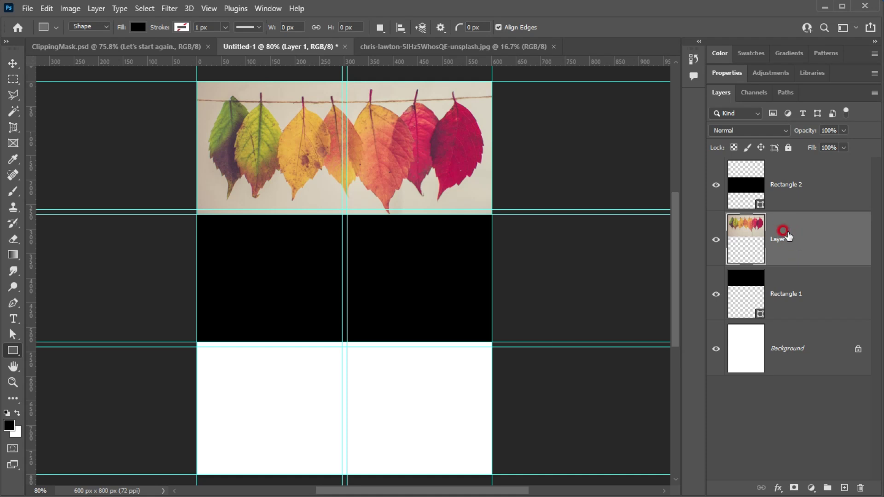
left_click(797, 290)
left_click(805, 239)
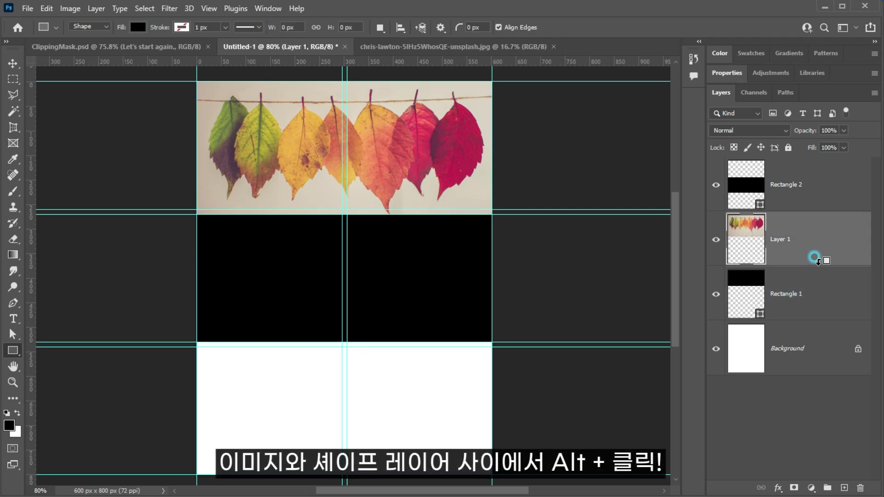
Clip the leaves photo on Layer 1 to Rectangle 1 with a clipping mask.
left_click(815, 266, "alt")
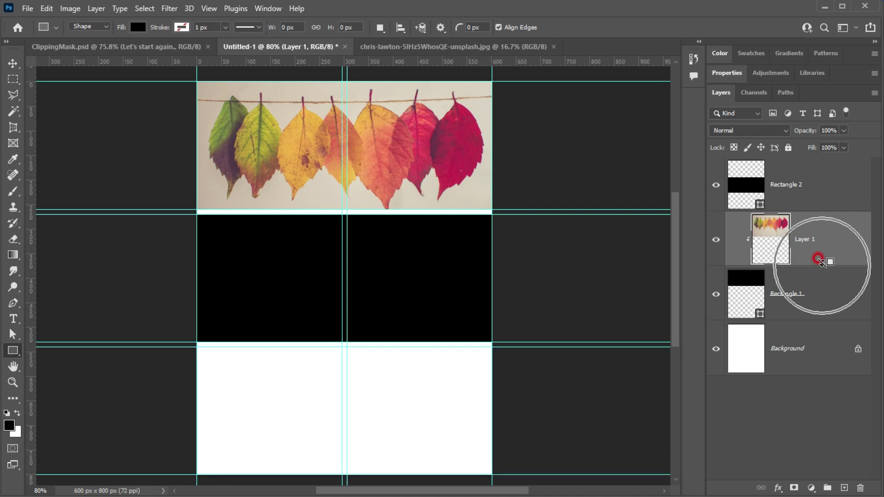
left_click(792, 264, "alt")
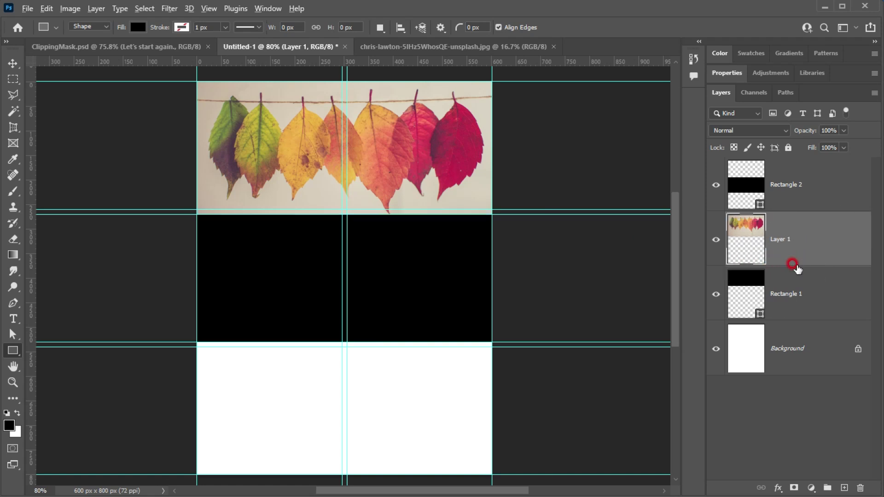
left_click(788, 258, "alt")
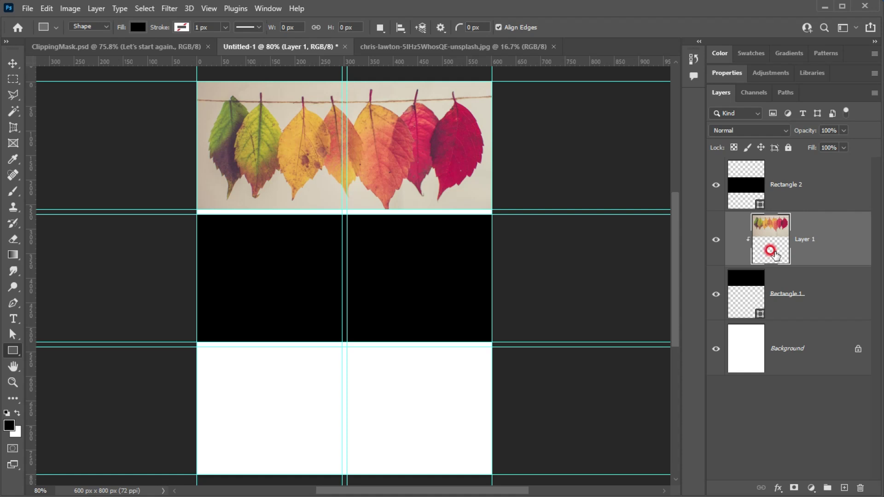
Draw two rectangular frames with the Frame tool, one filling each column of the bottom guide row, and switch to the Rectangular Marquee tool.
left_click(14, 146)
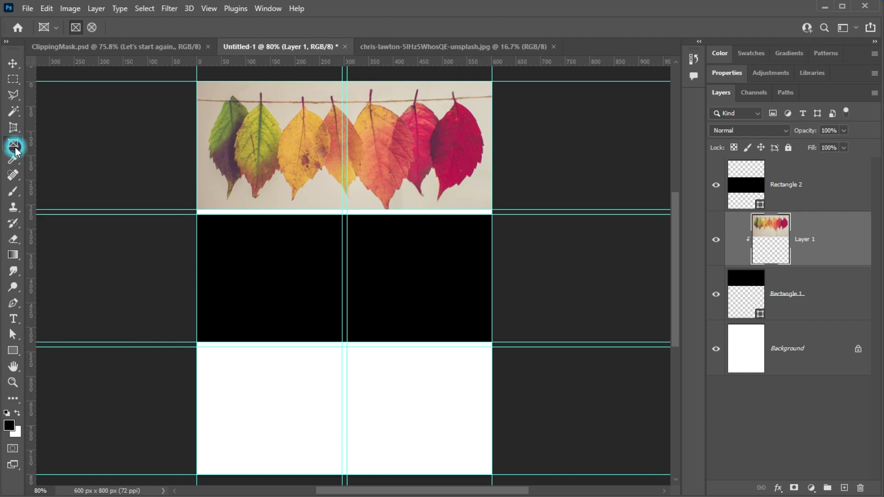
left_click_drag(197, 346, 344, 476)
left_click_drag(343, 343, 491, 470)
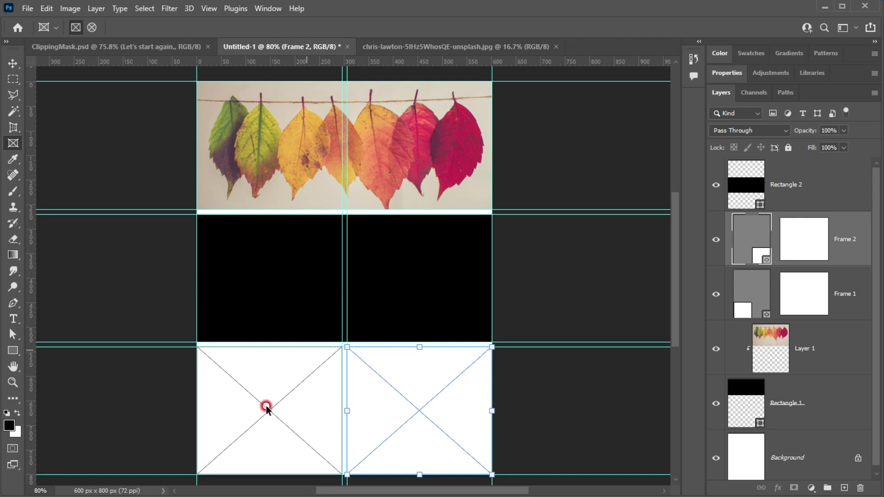
left_click(13, 79)
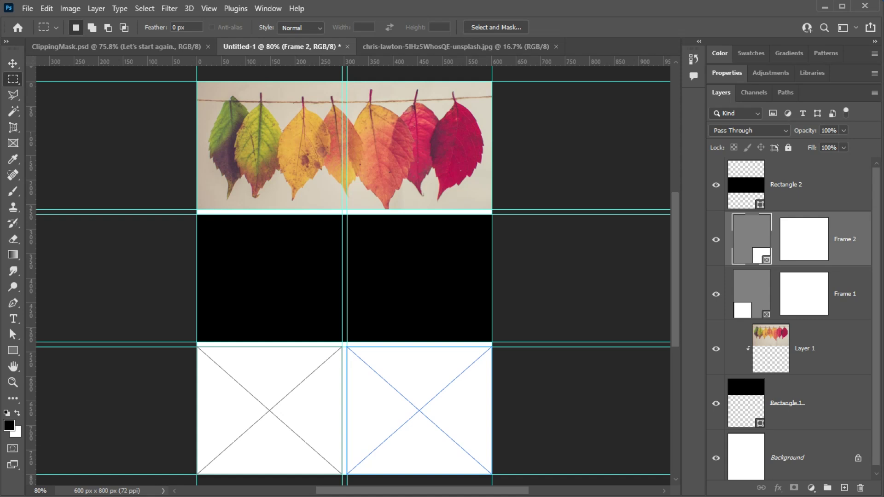
Place the dog photo from the Downloads folder in File Explorer into the left frame of the bottom row.
left_click_drag(172, 144, 175, 105)
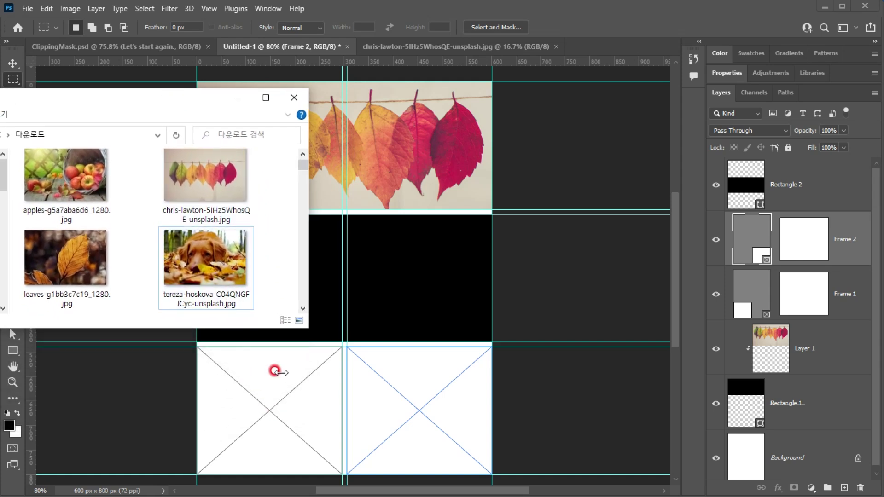
left_click(211, 262)
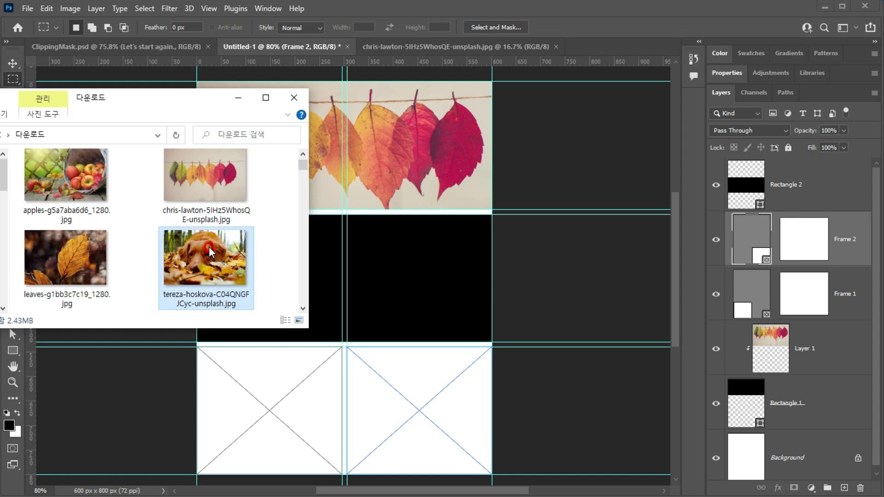
left_click_drag(211, 253, 256, 411)
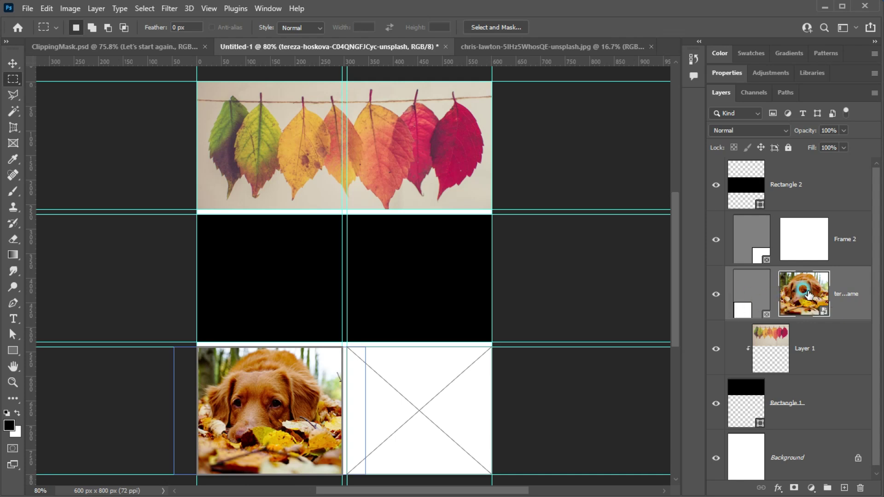
Scale the dog photo inside its frame to 6.83% and position it at X 147 px, Y 669.5 px.
key("ctrl+t")
mouse_move(173, 340)
left_mouse_down()
mouse_move(153, 329)
mouse_move(176, 339)
mouse_move(164, 341)
left_mouse_up()
left_click_drag(282, 367, 290, 367)
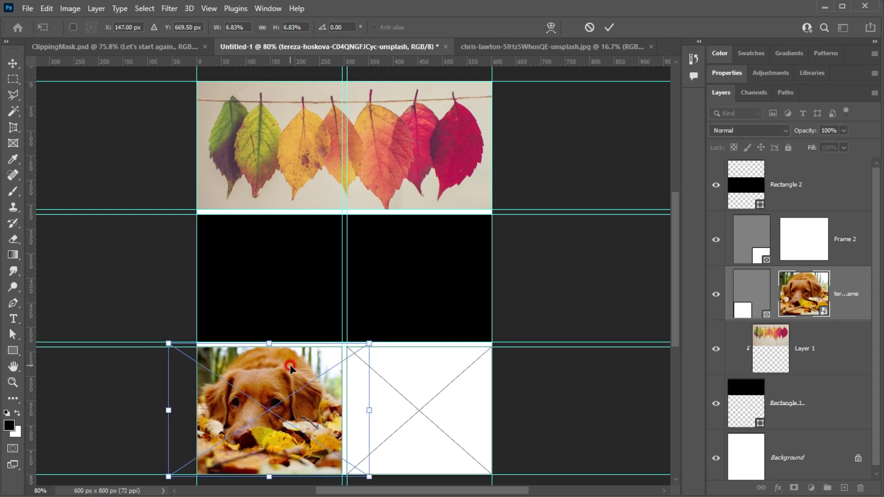
key("Return")
key("m")
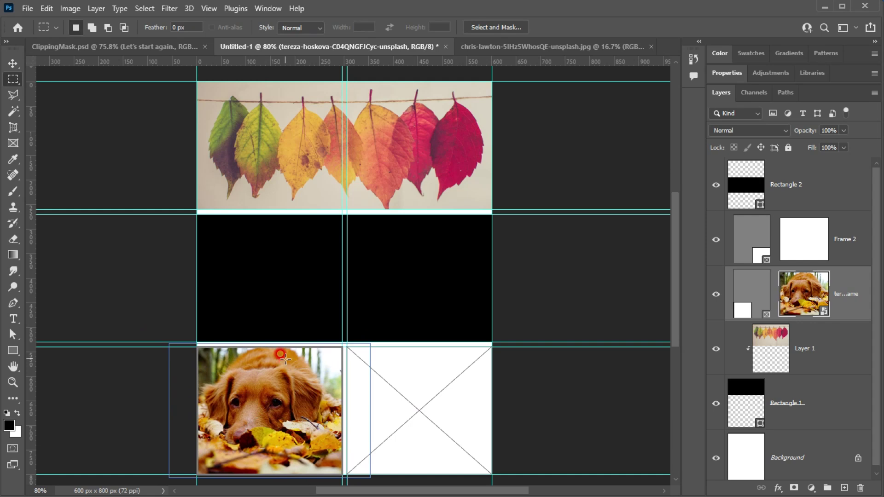
Place apples-g5a7aba6d6_1280.jpg from the Downloads folder in File Explorer into the right frame of the bottom row.
key("alt+Tab")
left_click_drag(170, 226, 416, 384)
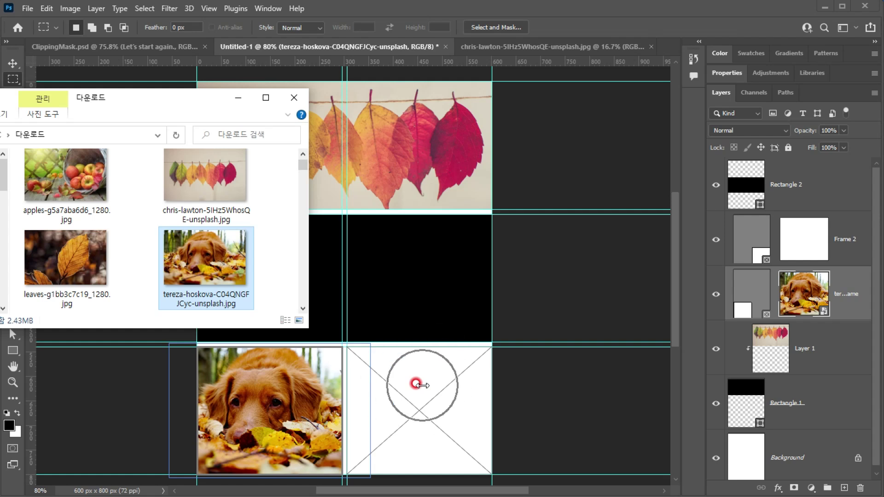
left_click(79, 198)
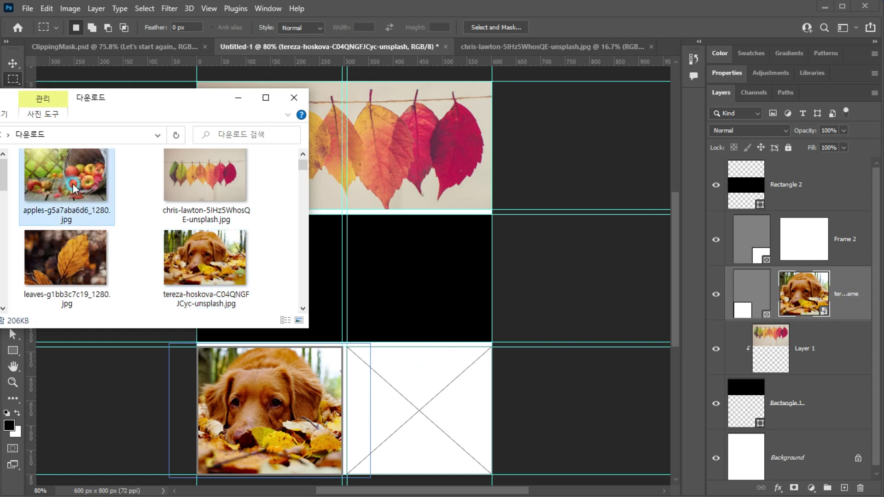
left_click_drag(75, 188, 431, 417)
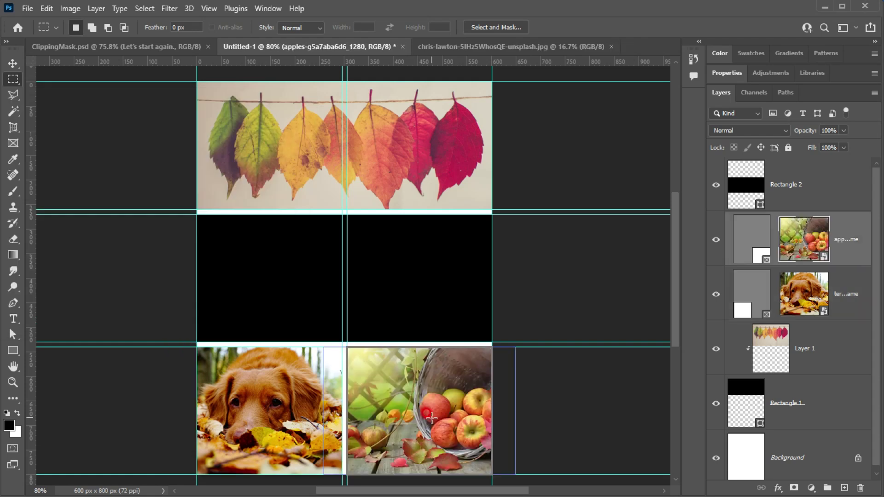
Enlarge the apples photo inside its frame to 33.73%, extending it up and to the left.
key("ctrl+t")
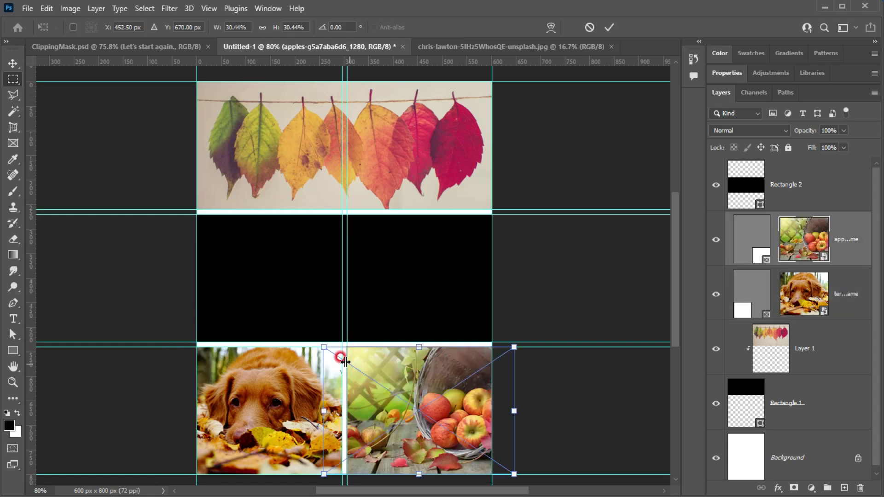
left_click_drag(323, 348, 303, 332)
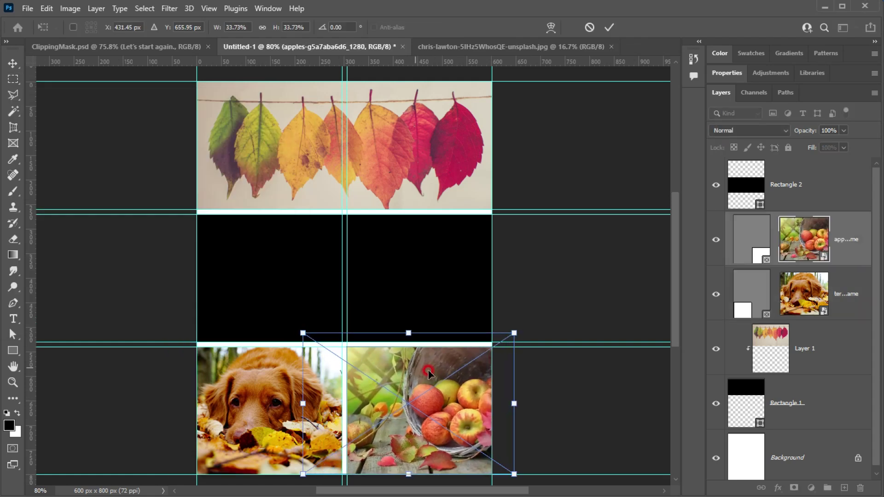
double_click(431, 369)
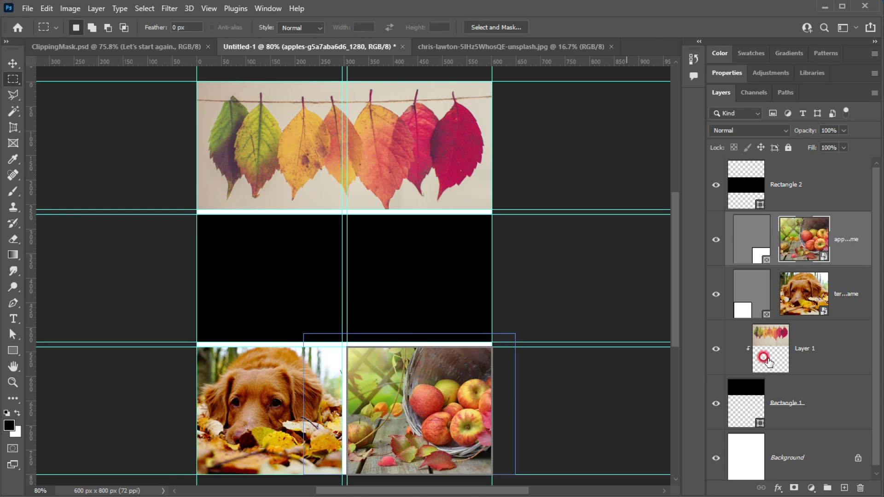
Review the clipped photo and framed photo layers, and hide and reshow Rectangle 2 to identify the middle block, leaving it selected.
left_click(836, 348)
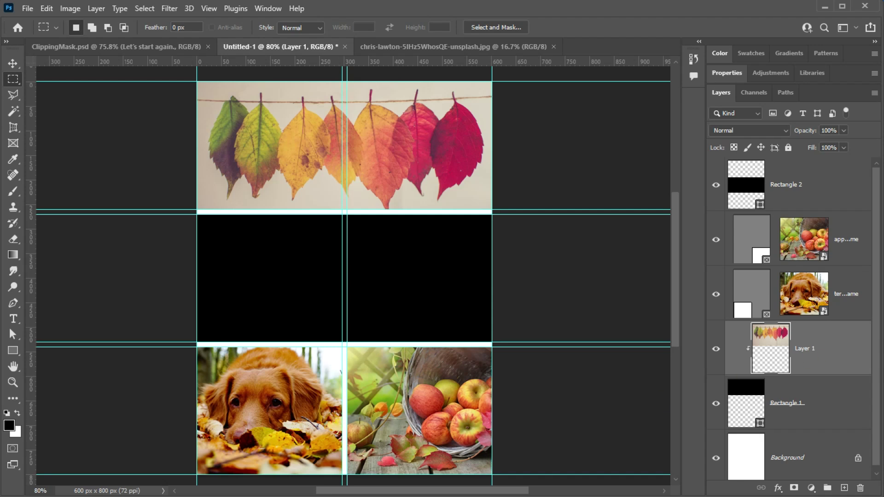
left_click(852, 254)
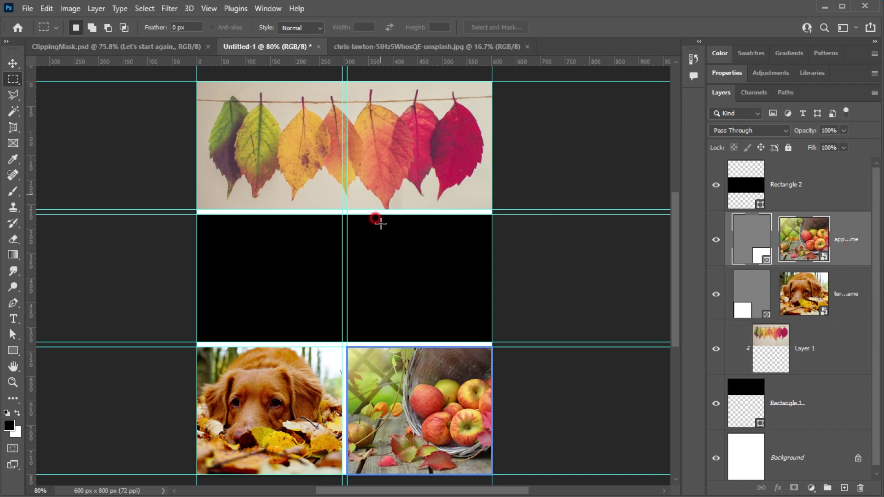
left_click(745, 185)
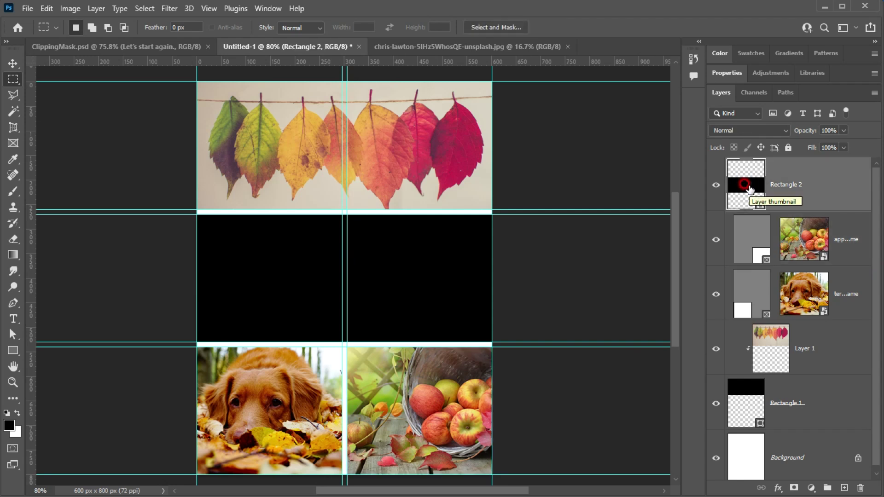
left_click(715, 184)
left_click(714, 185)
left_click(714, 184)
left_click(714, 185)
left_click(714, 184)
left_click(715, 185)
left_click(747, 183)
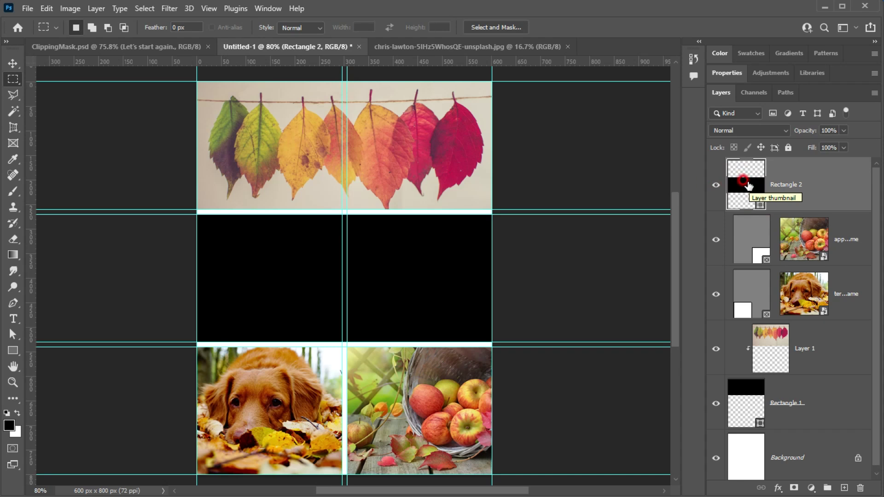
Set Rectangle 2's fill to the brown #c08642 sampled from the dog's fur, after trying colors from the leaves.
double_click(741, 185)
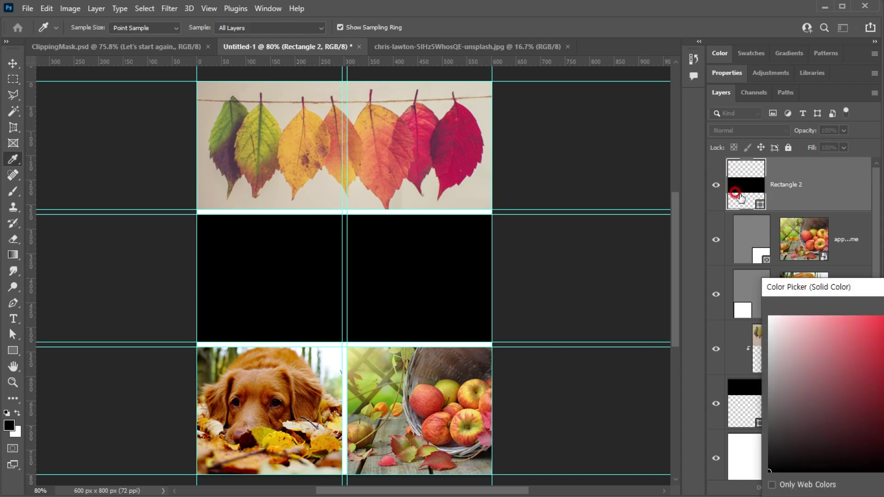
left_click_drag(805, 286, 553, 153)
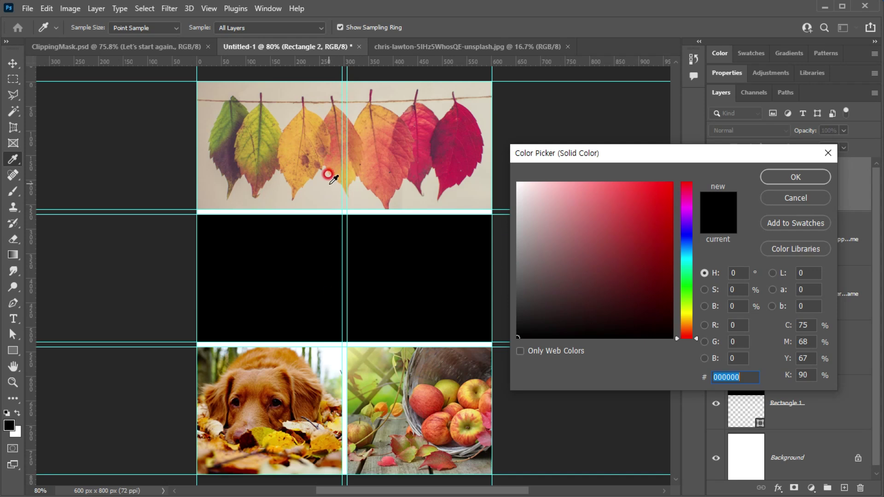
left_click(400, 153)
left_click(386, 164)
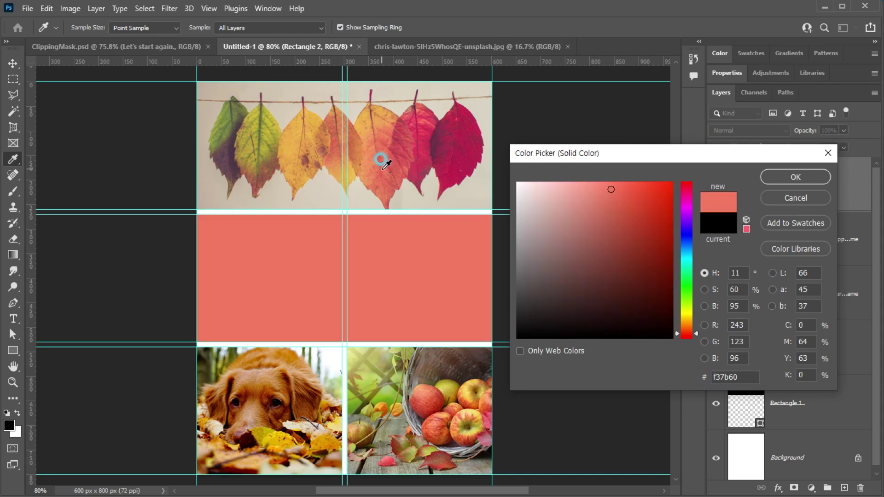
left_click(341, 164)
left_click(394, 172)
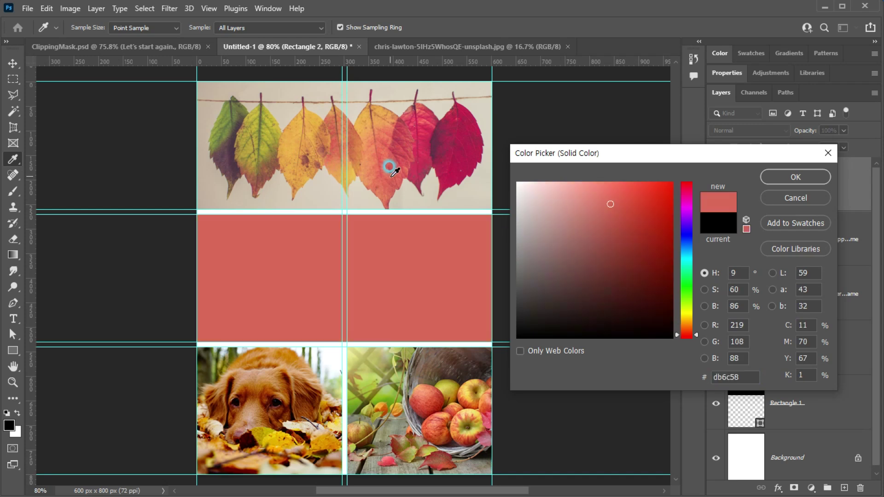
left_click(391, 166)
left_click_drag(369, 261, 275, 374)
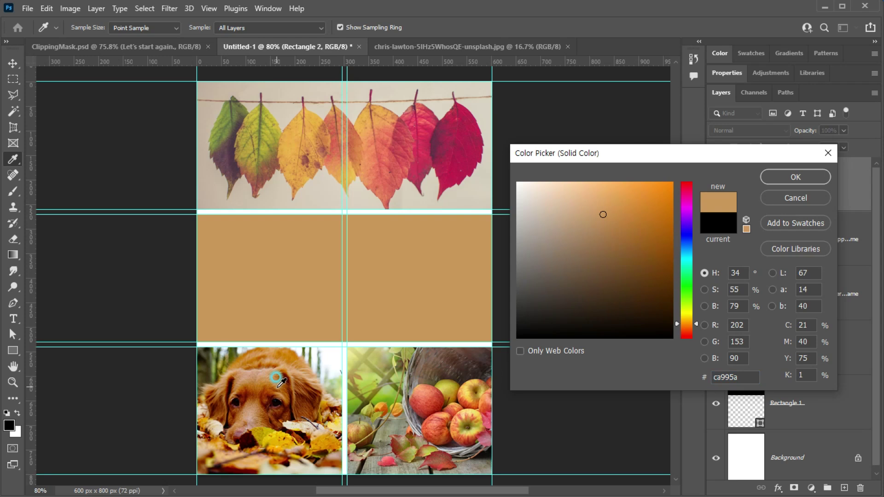
left_click(280, 378)
left_click_drag(279, 378, 277, 379)
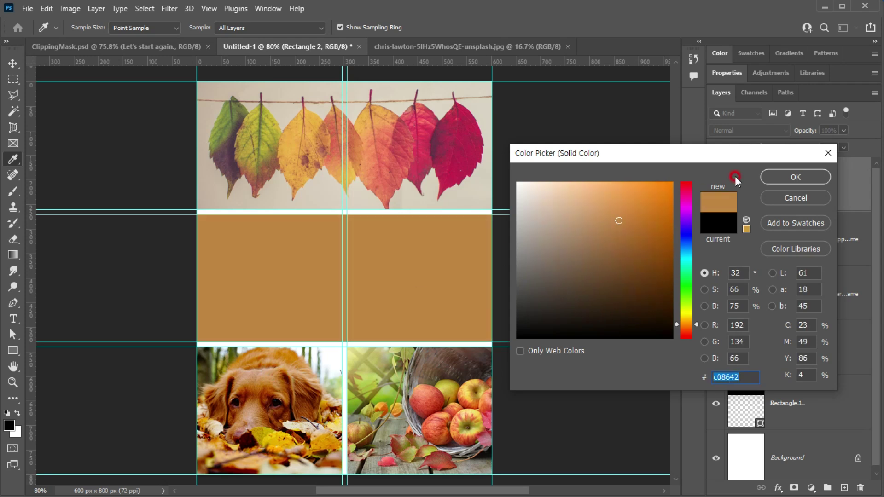
left_click(798, 177)
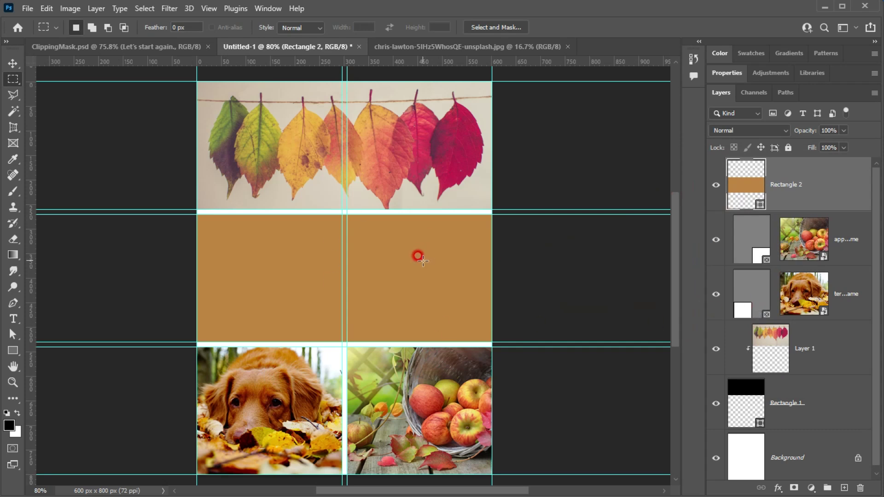
Check the finished collage in ClippingMask.psd, and add the text 가을 속으로 물들다 over the leaves photo in Untitled-1.
left_click(166, 47)
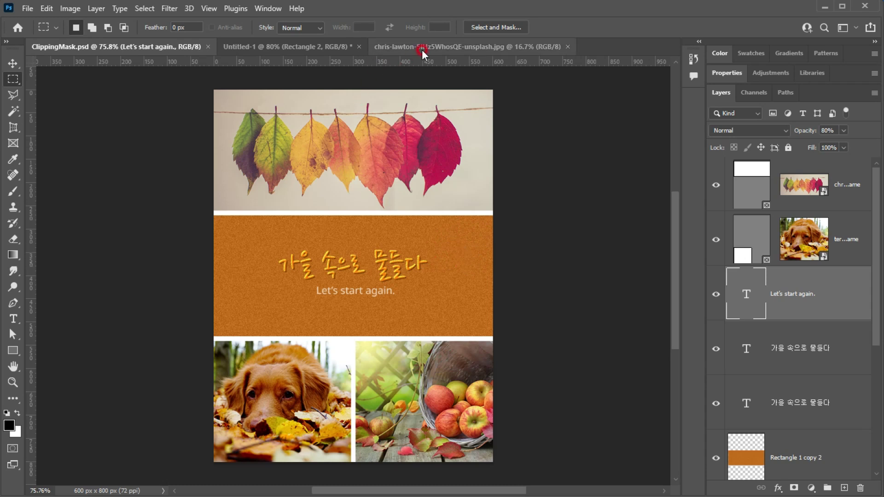
left_click(322, 47)
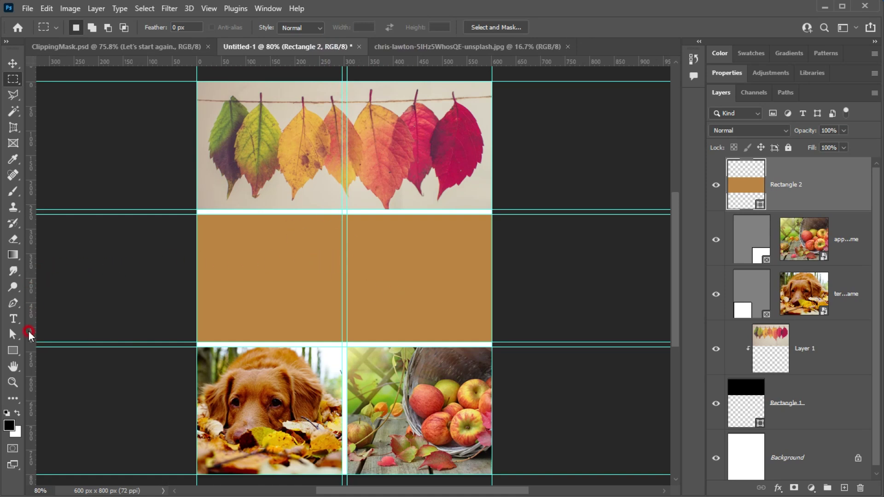
left_click(14, 318)
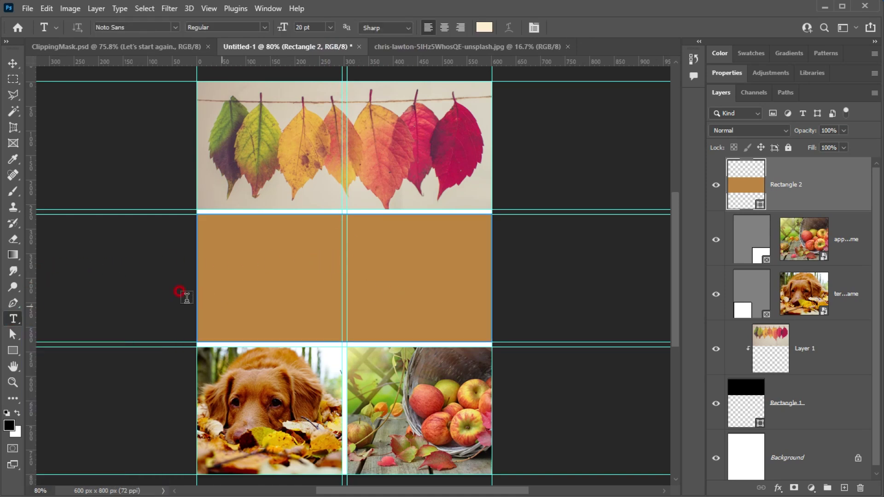
left_click(829, 190)
left_click(716, 185)
left_click(715, 185)
left_click(791, 193)
left_click(255, 182, "shift")
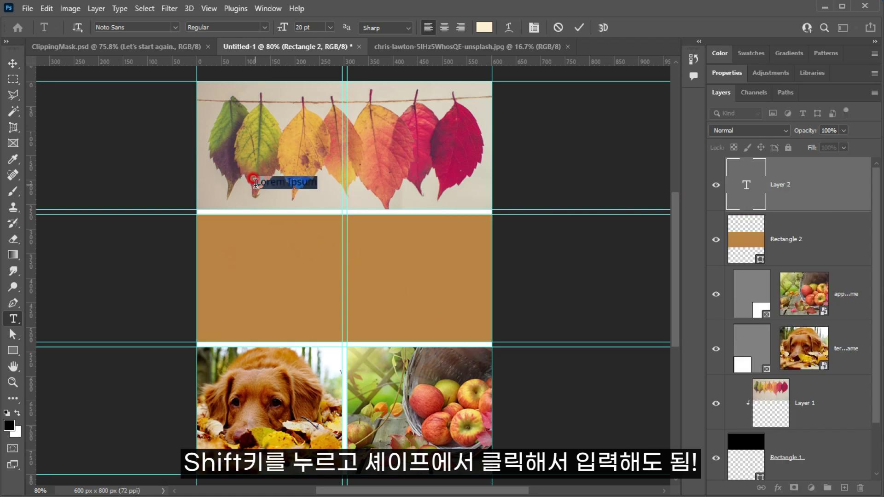
key("Escape")
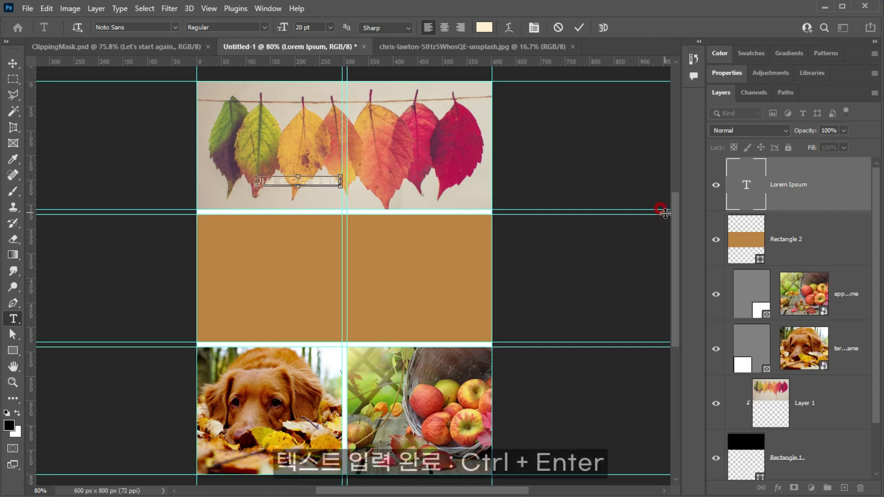
key("ctrl+Return")
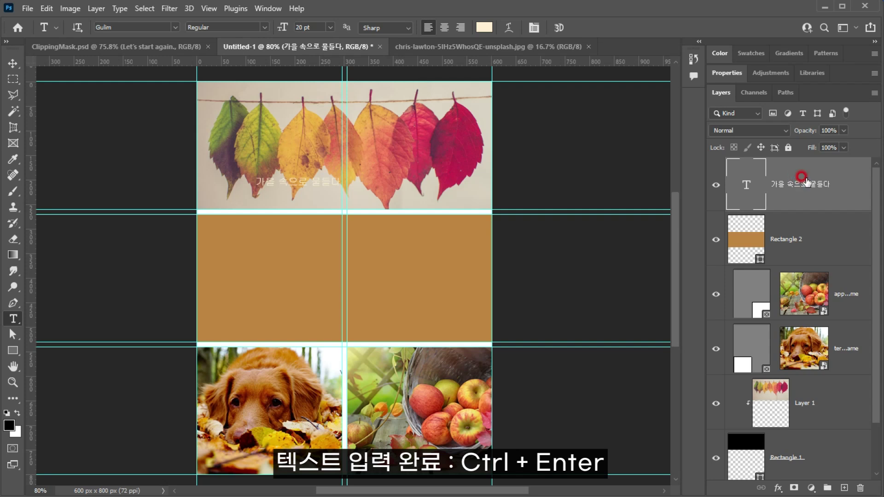
Scale the title text to 247.80% and centre it horizontally at X 300 px in the brown middle block.
key("ctrl")
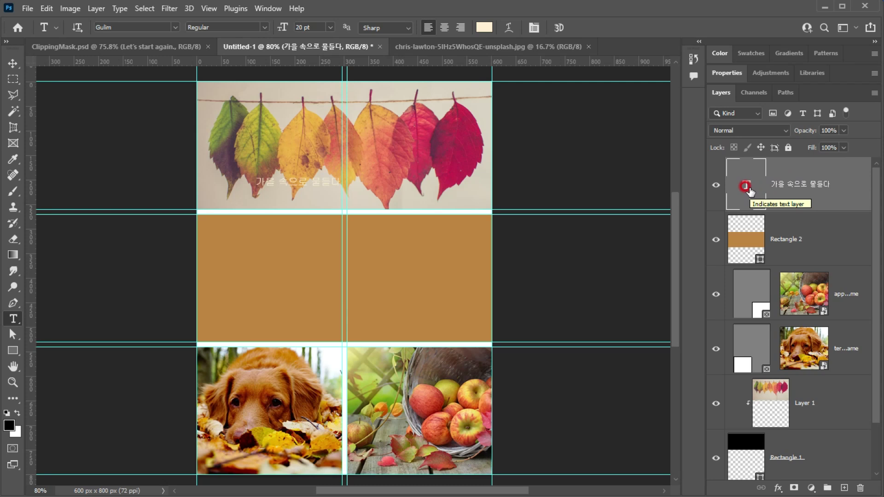
key("ctrl+t")
left_click_drag(340, 186, 421, 266)
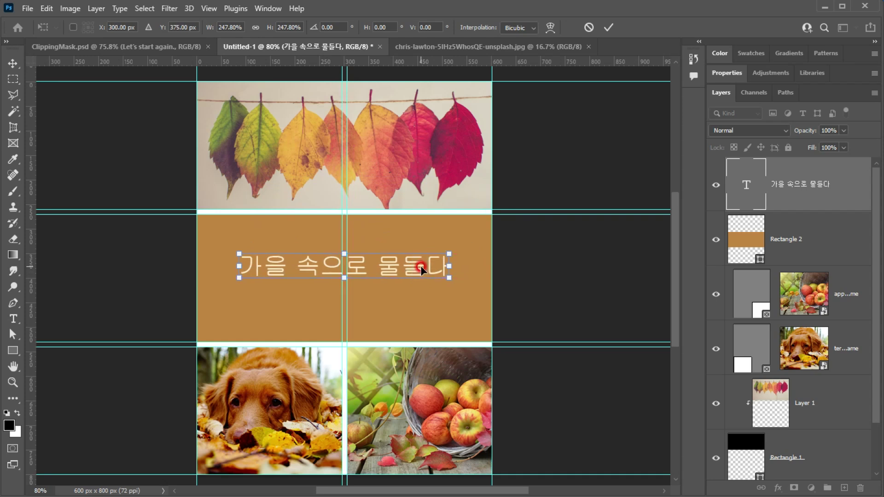
key("Return")
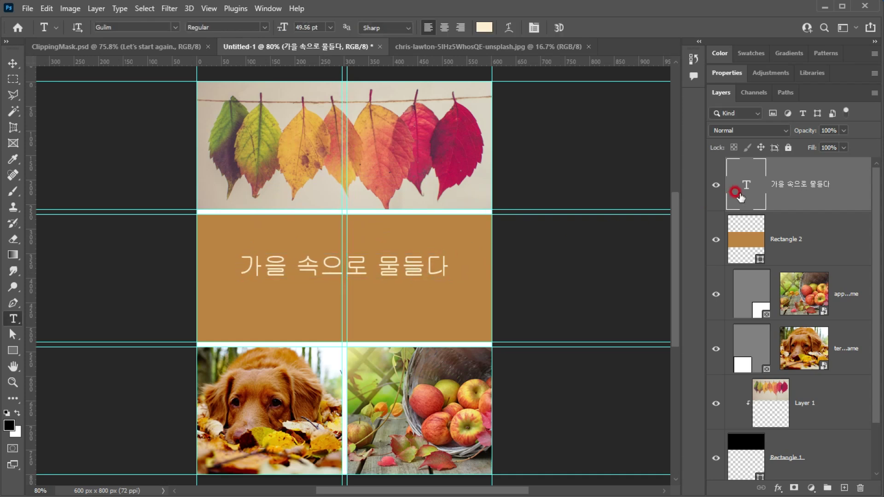
Change the title's font to Nanum Pen Script.
left_click(15, 320)
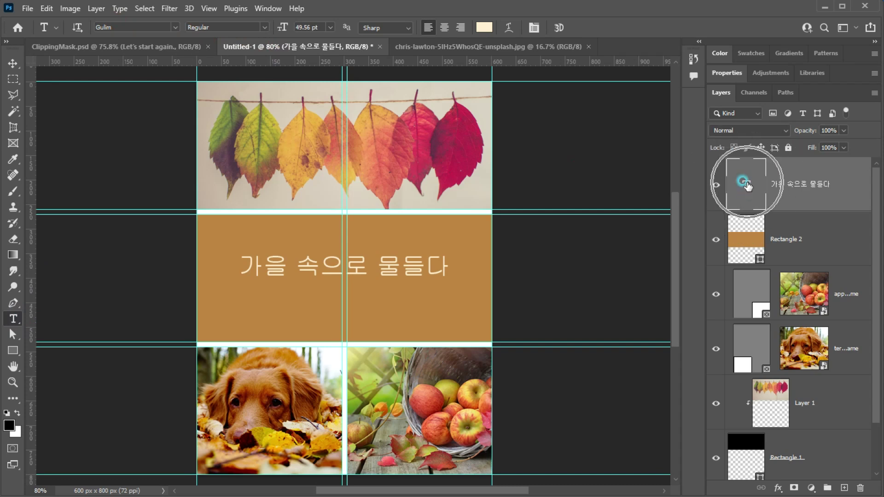
double_click(747, 184)
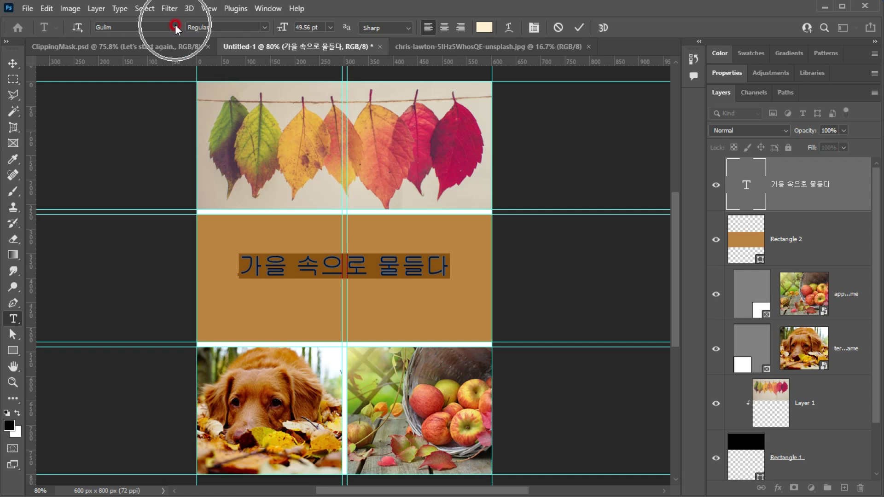
left_click(175, 27)
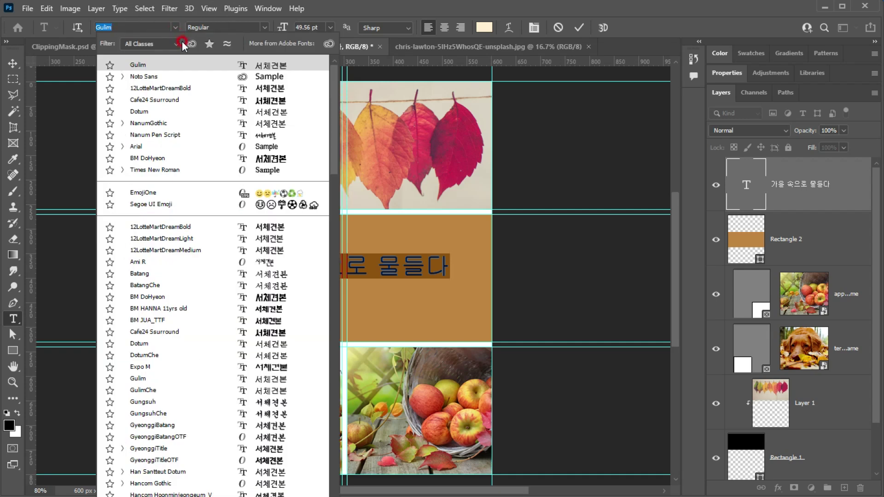
left_click(156, 123)
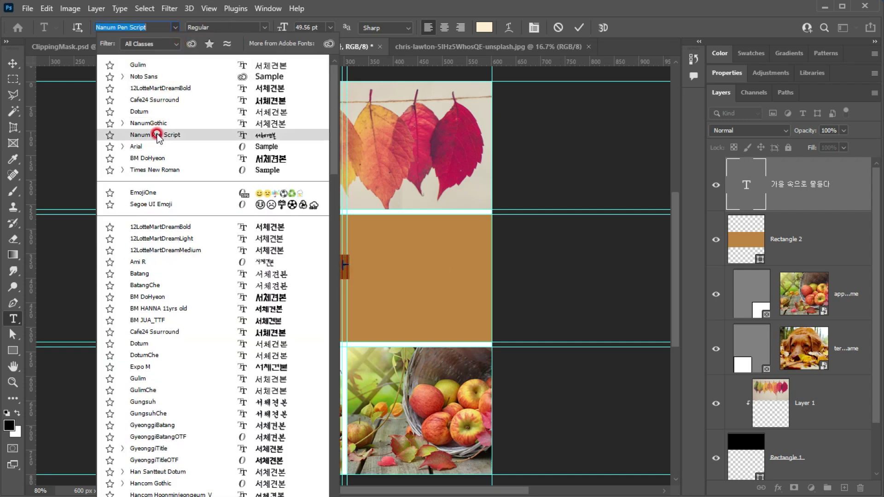
left_click(157, 136)
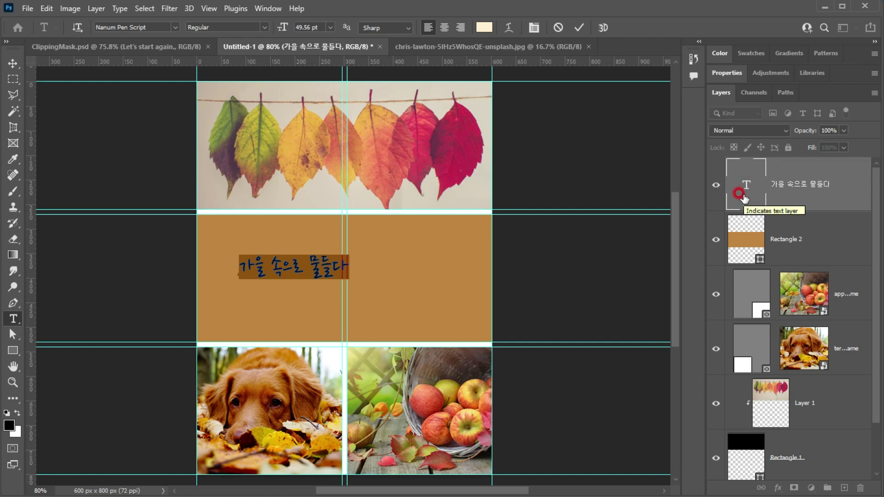
left_click(743, 197)
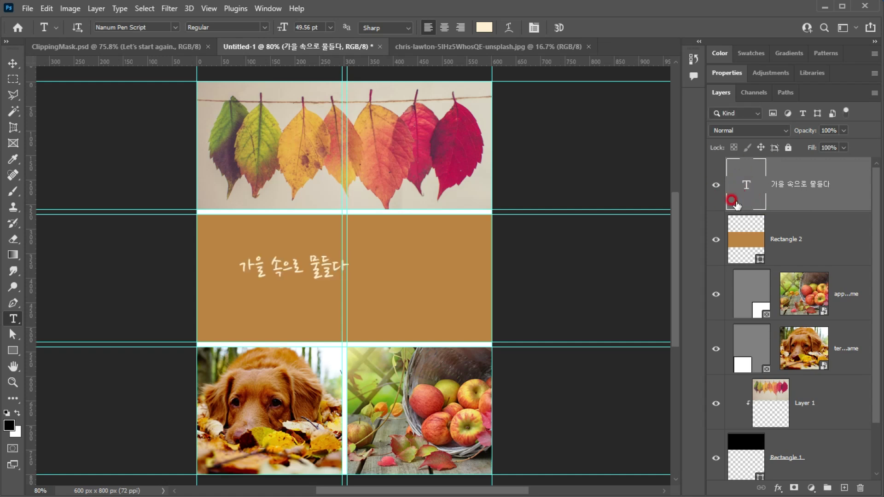
Enlarge the title to 77.5 pt by free transform and centre it in the upper half of the brown block.
key("ctrl+t")
left_click_drag(347, 277, 407, 259)
key("Return")
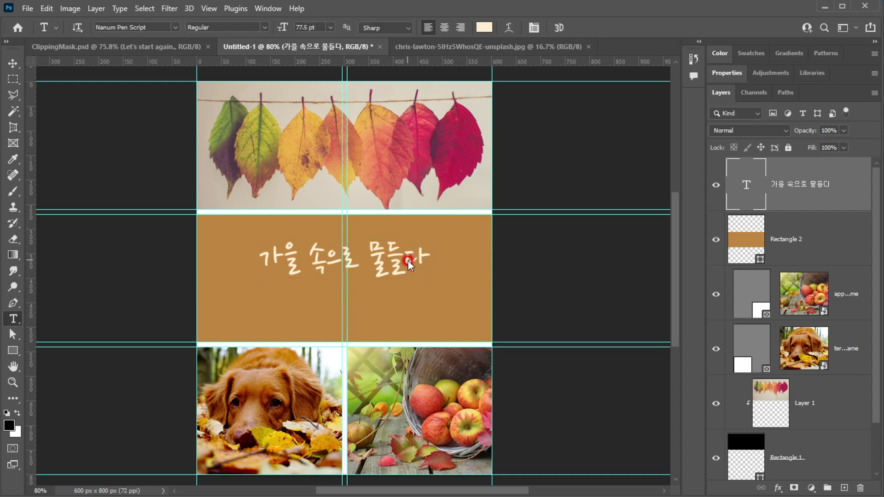
left_click(12, 61)
left_click_drag(381, 264, 398, 271)
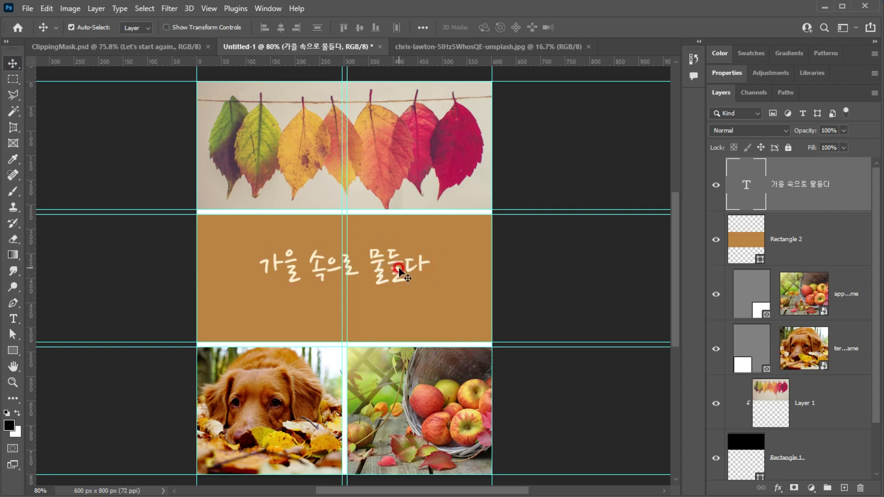
Duplicate the title text layer, and open and commit the copy's text.
left_click(751, 190)
left_click(716, 184)
left_click(716, 185)
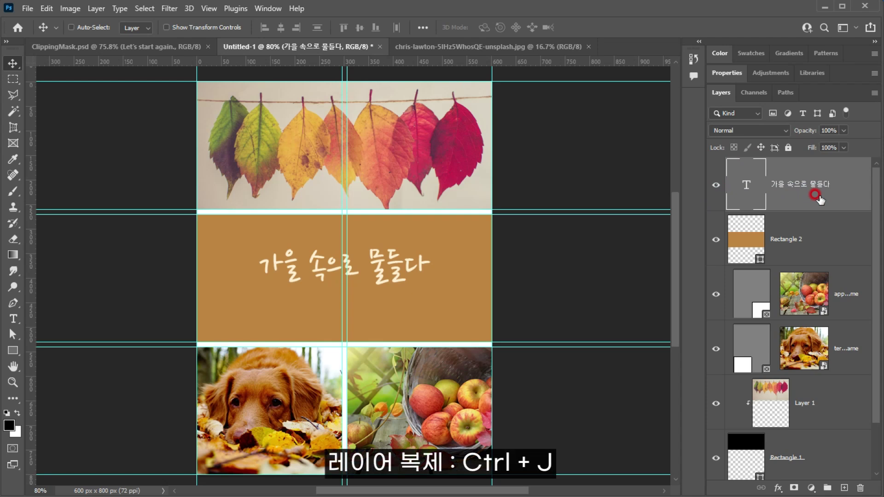
key("ctrl+j")
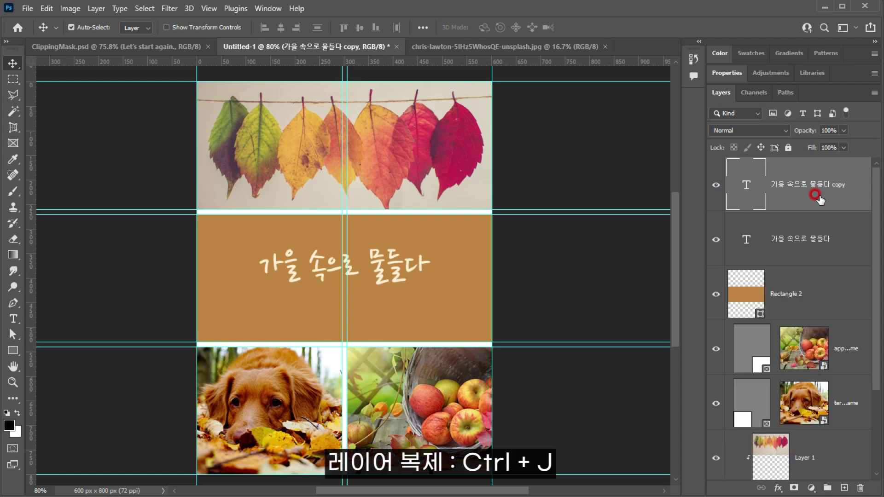
double_click(744, 189)
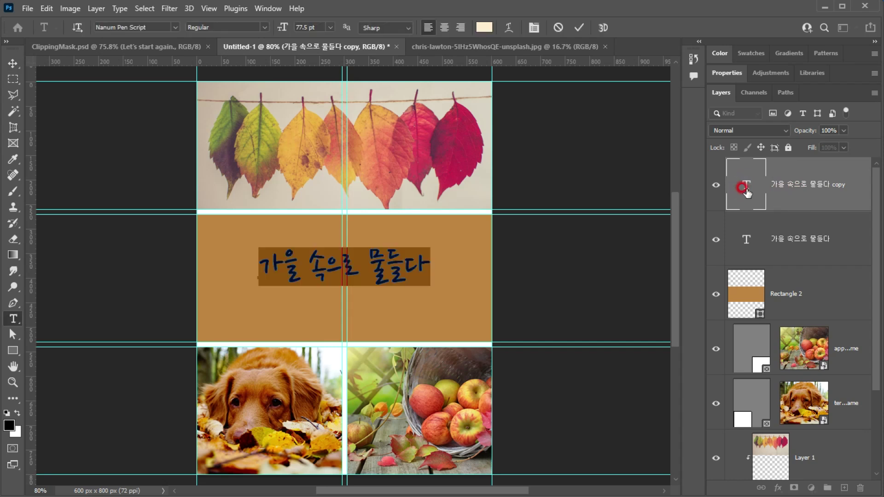
key("ctrl+Return")
key("v")
Offset the upper title copy slightly up and to the left of the title beneath it.
left_click(740, 259)
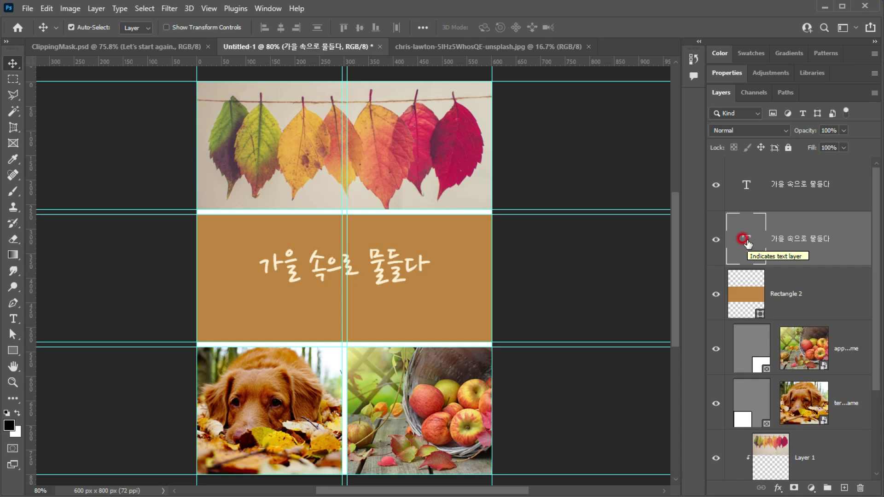
left_click(776, 180)
left_click(116, 95)
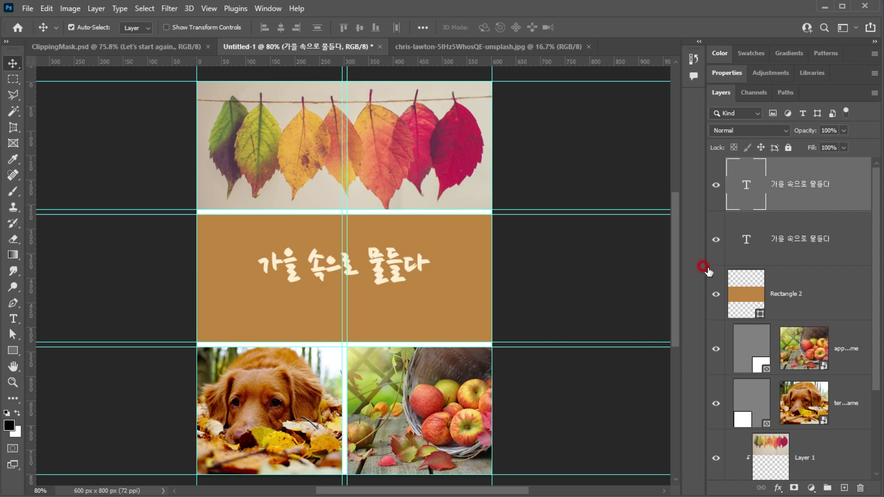
Set the lower title layer's text color to dark brown #844f12, starting from the block's sampled color.
double_click(743, 241)
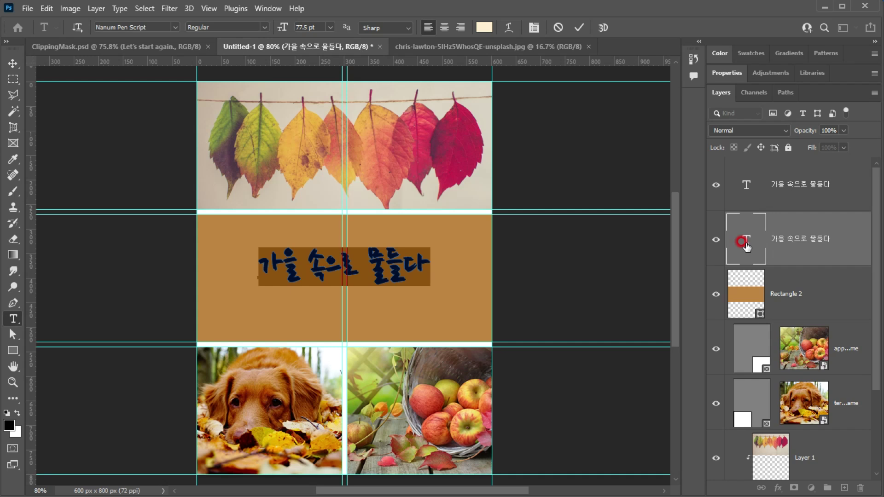
left_click(483, 27)
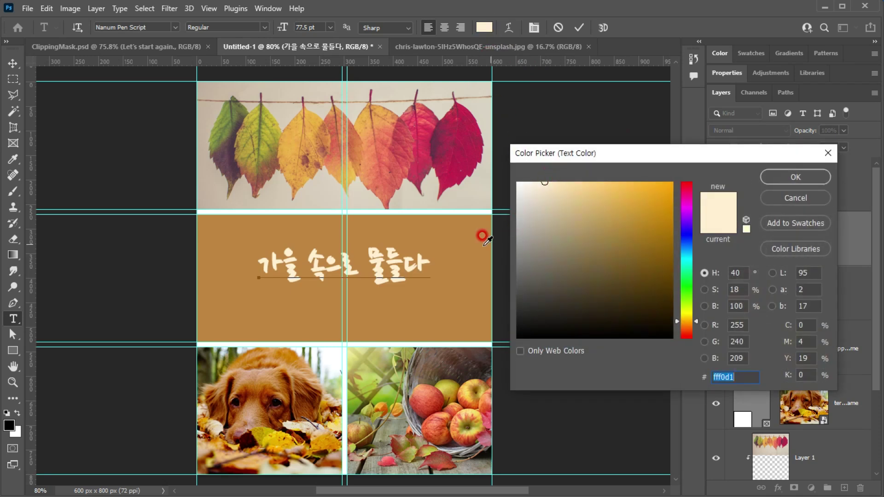
left_click(460, 236)
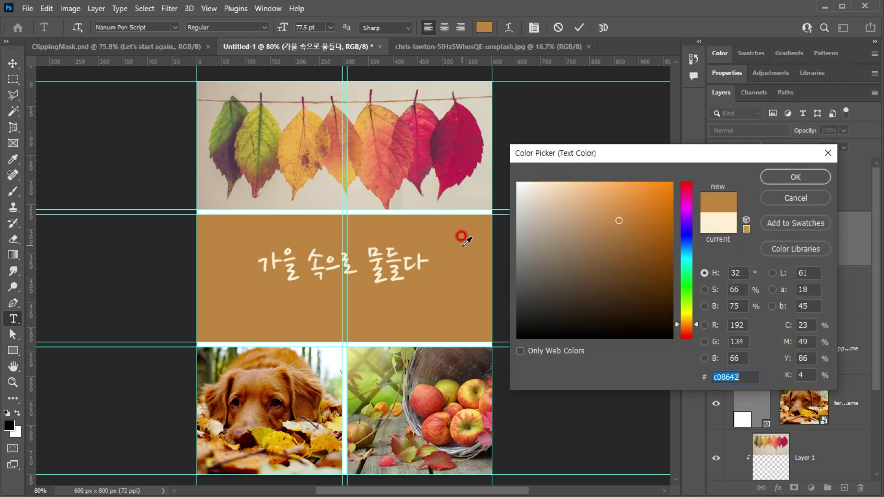
left_click(620, 219)
left_click(643, 248)
left_click(652, 257)
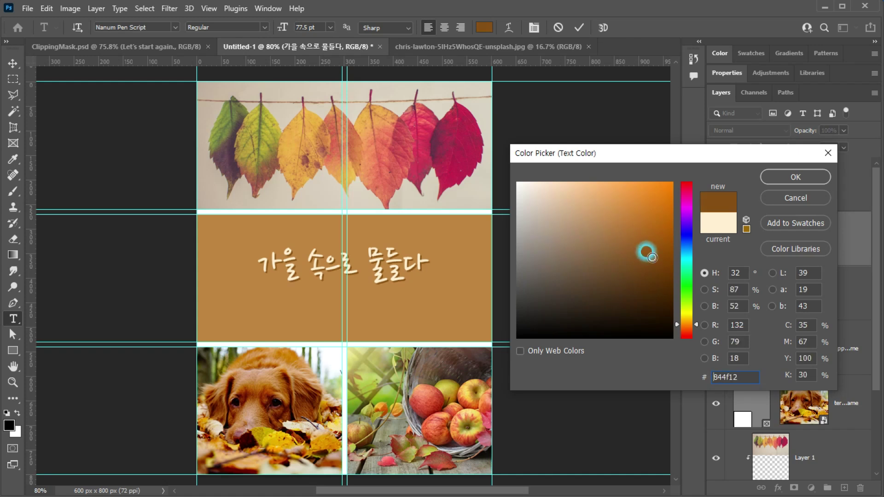
left_click(790, 178)
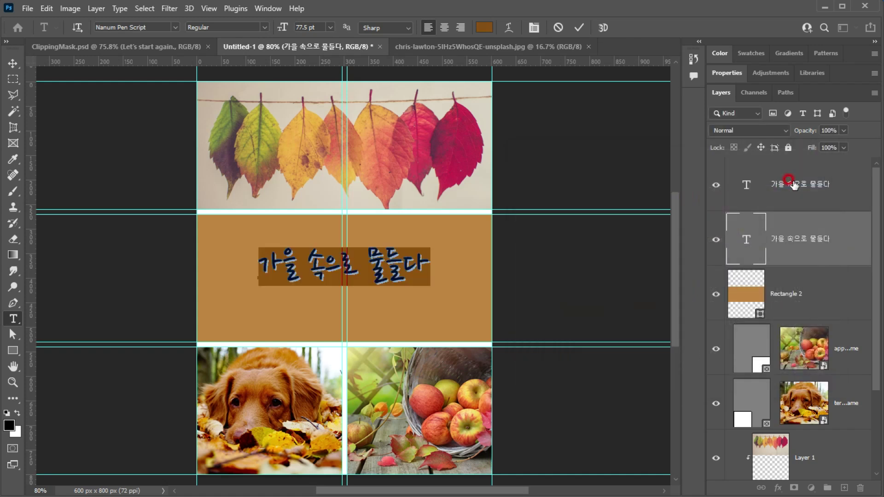
left_click(750, 242)
left_click(749, 243)
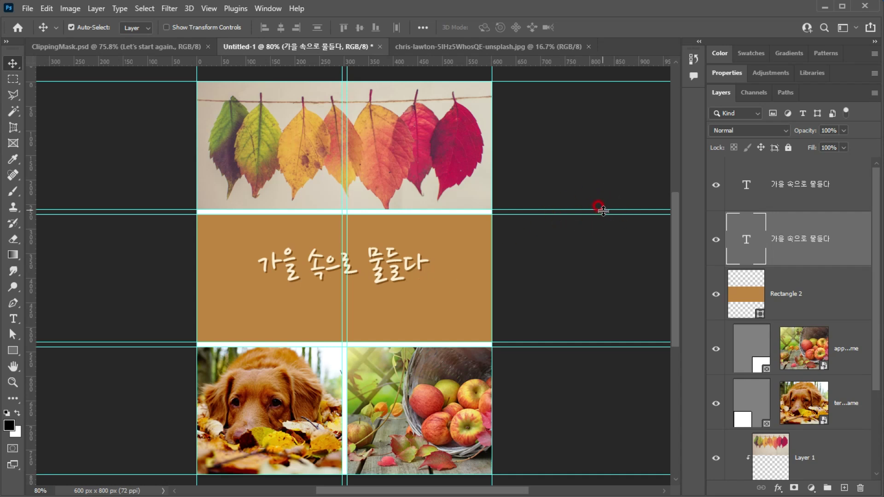
Hide the guides to see the collage without the guide lines.
left_click(209, 8)
mouse_move(271, 264)
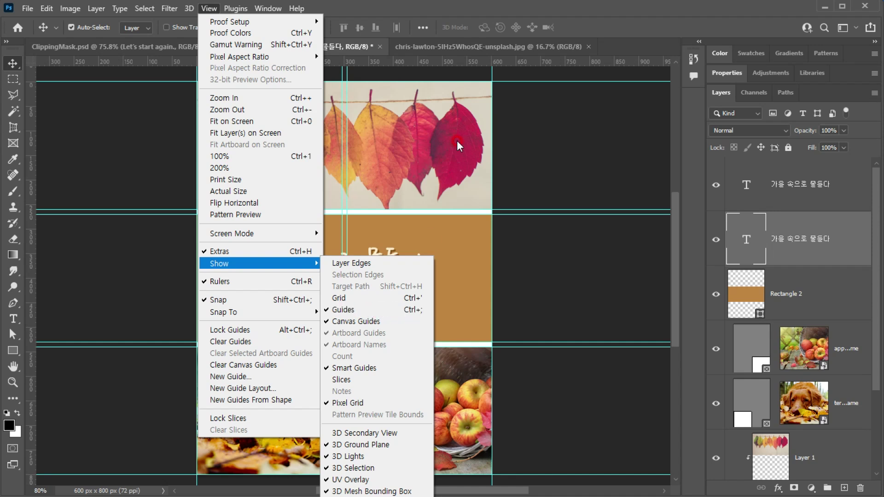
left_click(483, 8)
key("ctrl+semicolon")
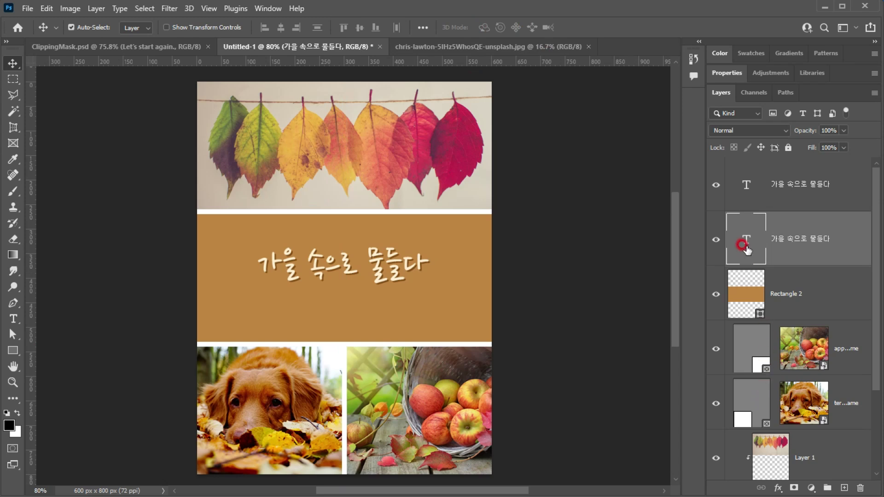
Set the upper title layer's blend mode to Overlay.
left_click_drag(742, 245, 746, 184)
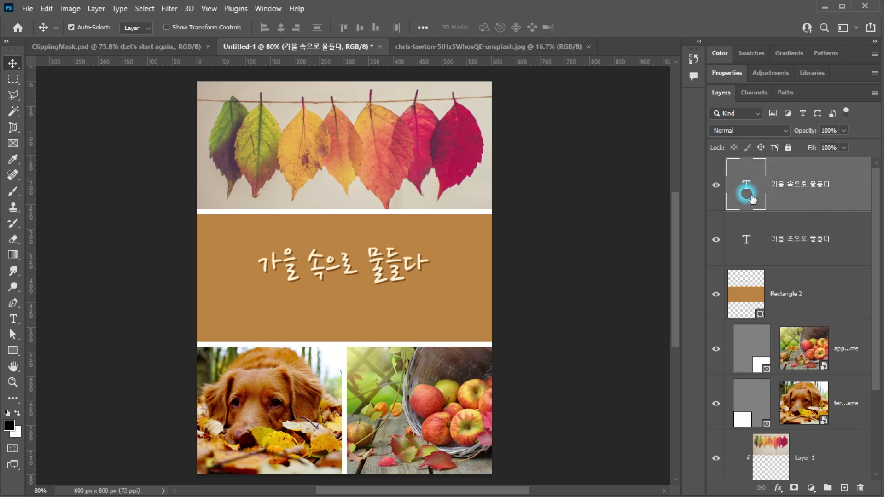
left_click(735, 131)
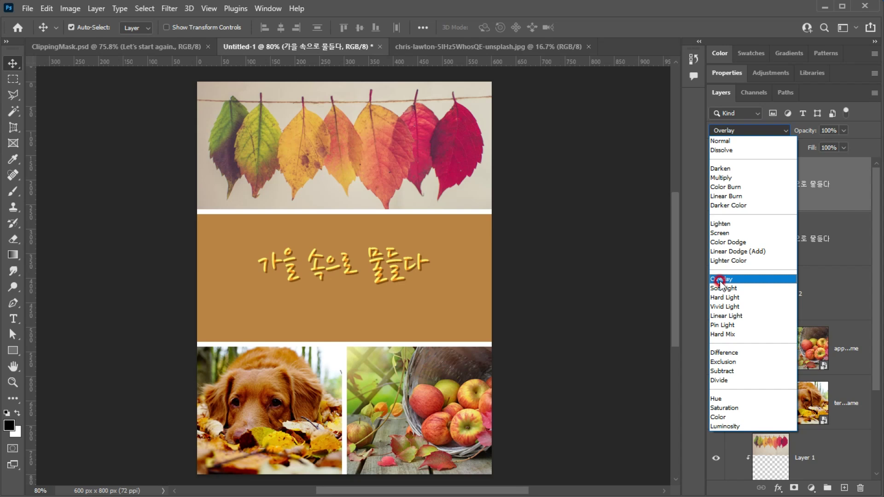
left_click(721, 280)
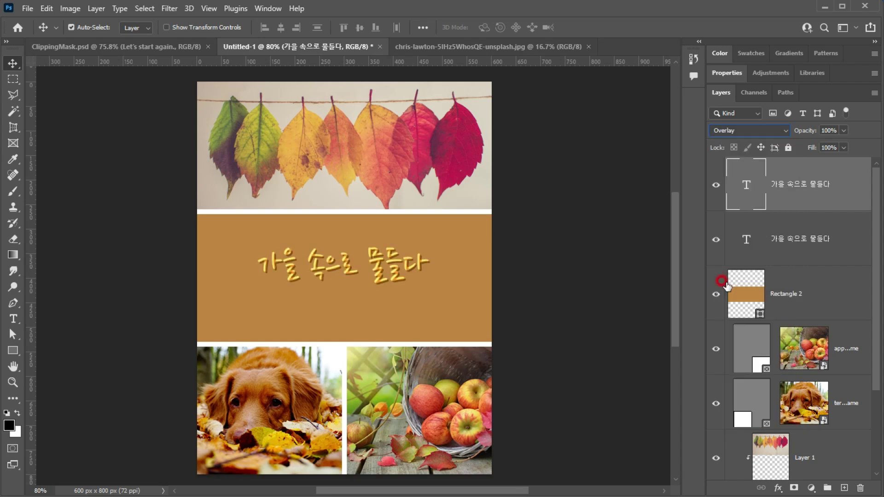
Start the Add Noise filter on the brown middle block's shape layer, rasterizing the shape for it.
left_click(743, 191)
left_click(720, 304)
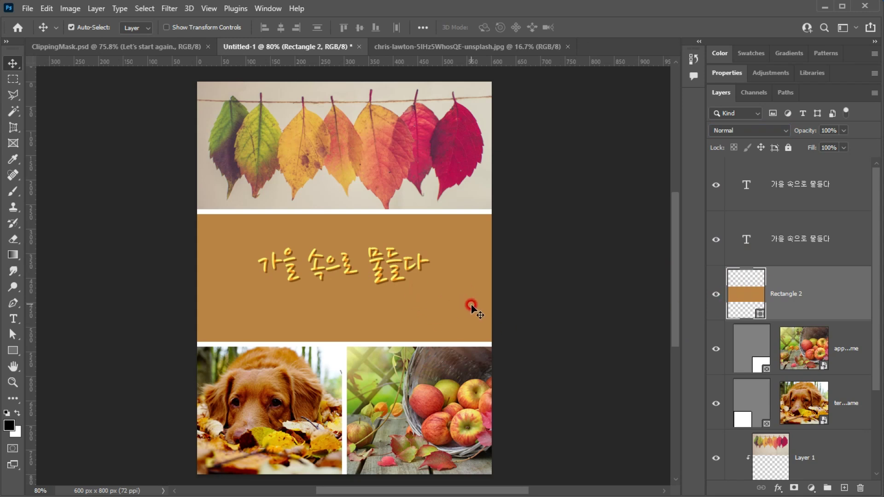
left_click(169, 8)
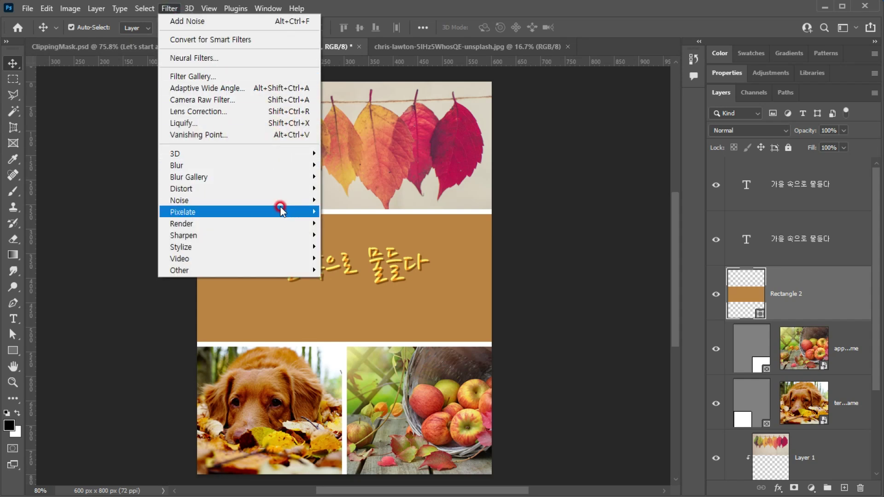
mouse_move(290, 200)
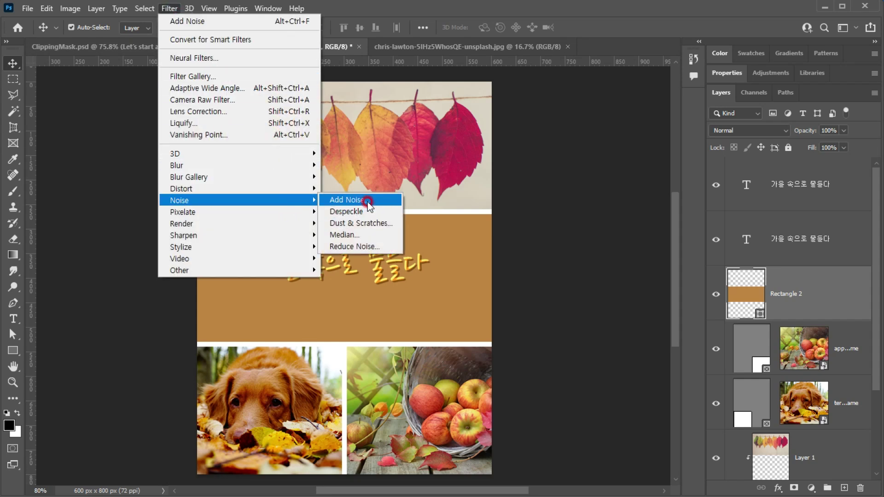
left_click(368, 201)
left_click_drag(407, 122, 432, 165)
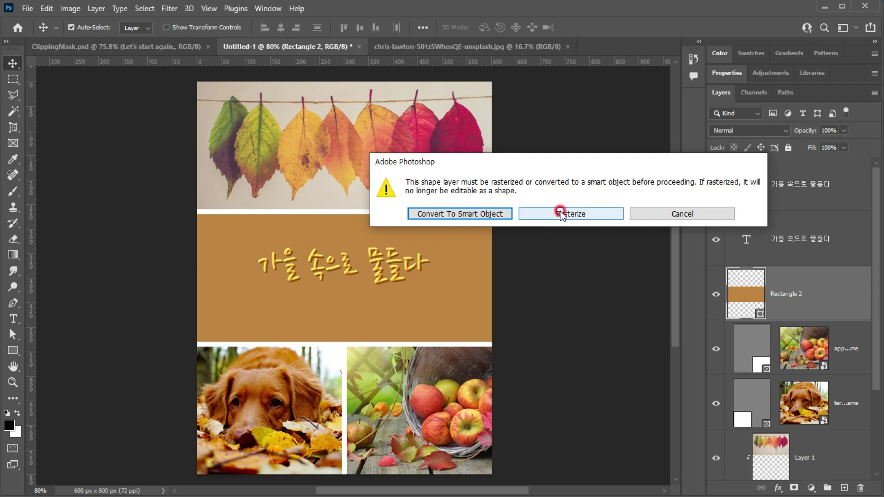
left_click(534, 215)
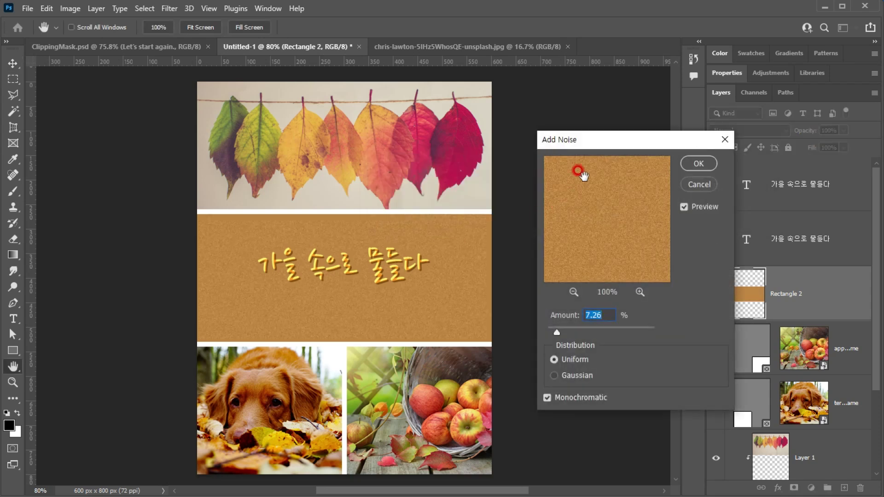
Apply 6.78% uniform, monochromatic noise to the brown block, comparing it with colored noise in the preview.
left_click_drag(584, 148, 560, 157)
left_click(554, 407)
left_click_drag(556, 211, 538, 339)
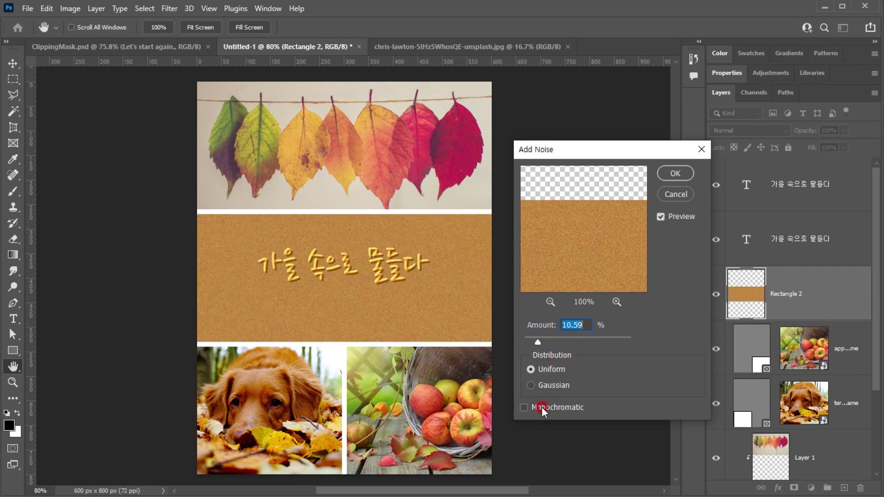
left_click(524, 408)
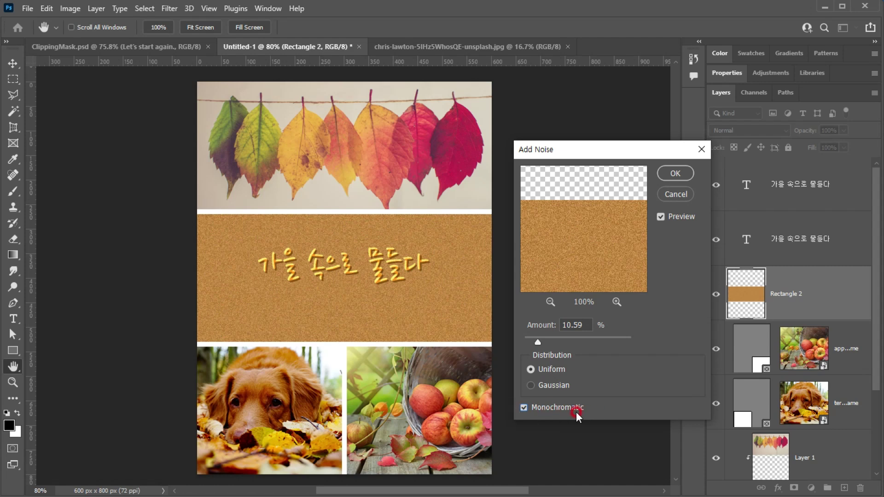
mouse_move(537, 342)
left_mouse_down()
mouse_move(554, 343)
mouse_move(533, 348)
mouse_move(593, 343)
mouse_move(533, 343)
left_mouse_up()
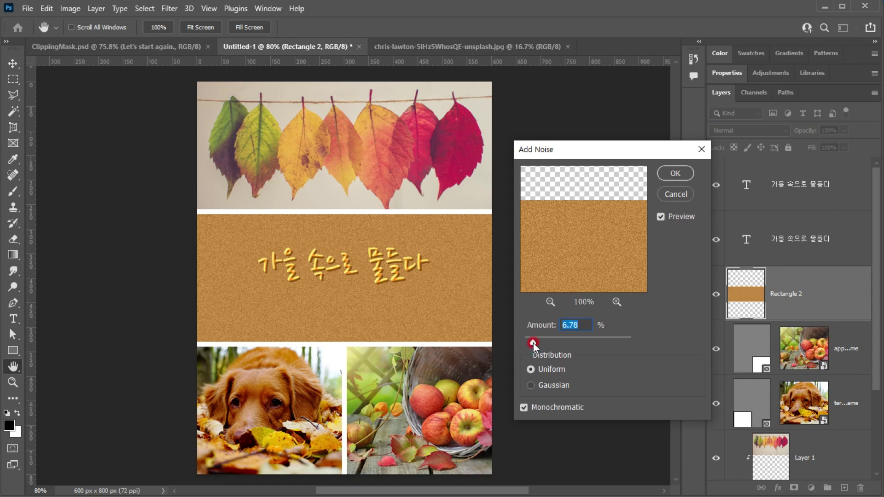
left_click(675, 173)
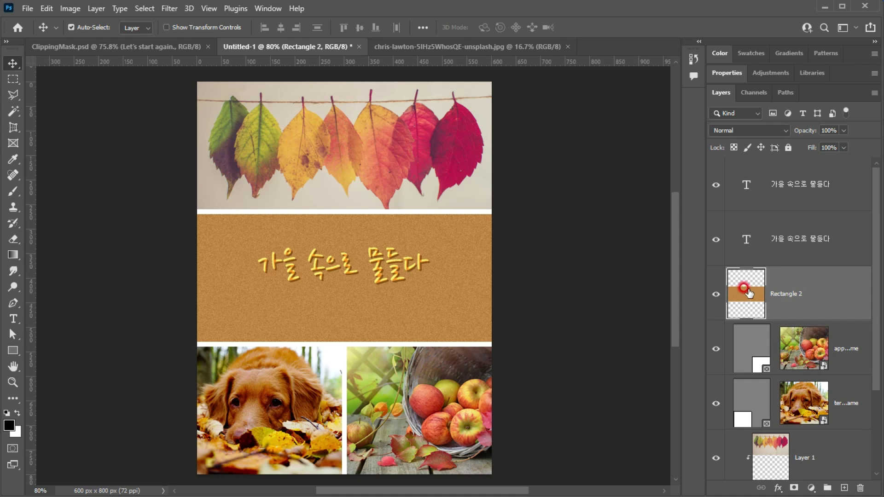
Review the layer stack, examining the leaf photo's clipping mask on its base rectangle and the apple and dog photo frames.
left_click_drag(879, 336, 877, 416)
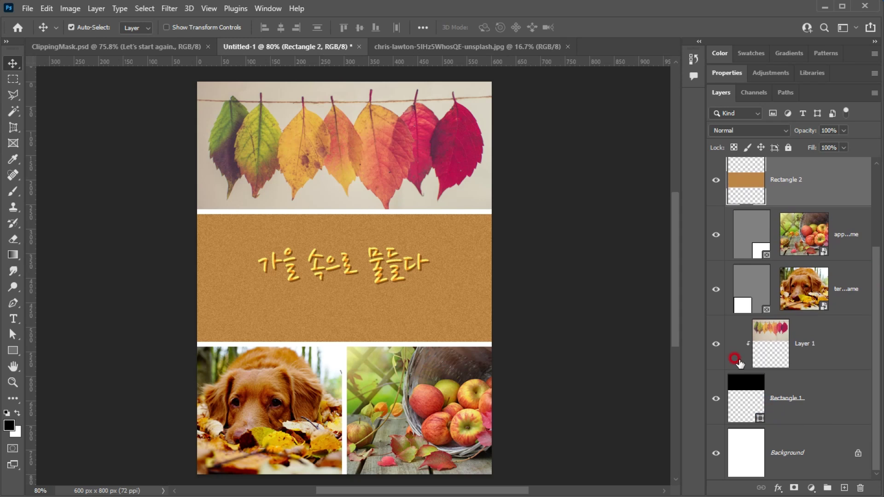
left_click(753, 400)
left_click(837, 350)
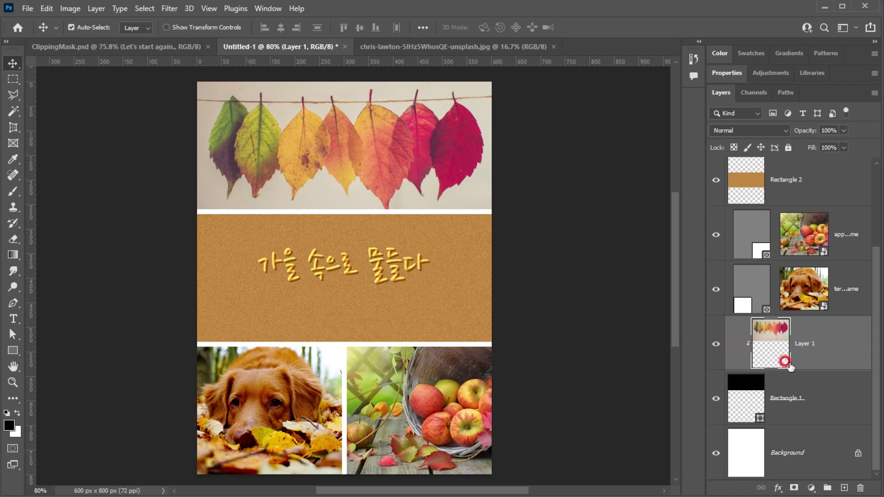
left_click_drag(875, 308, 878, 272)
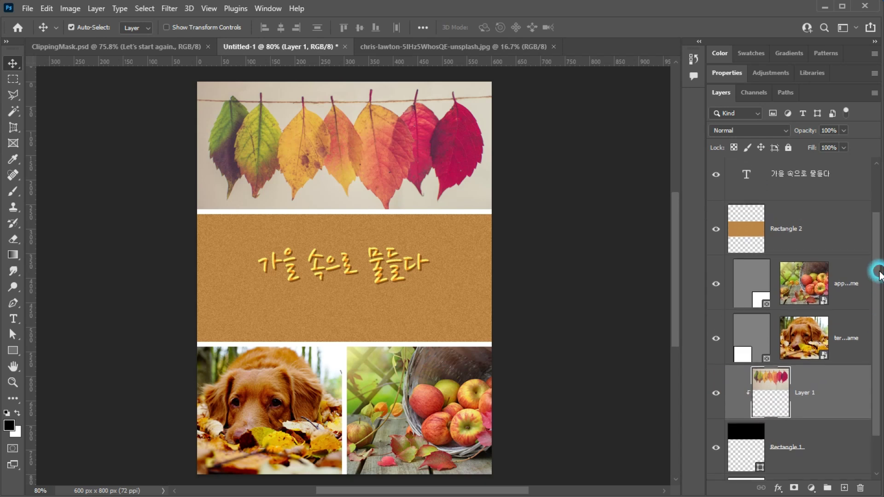
left_click(831, 294)
left_click(840, 338)
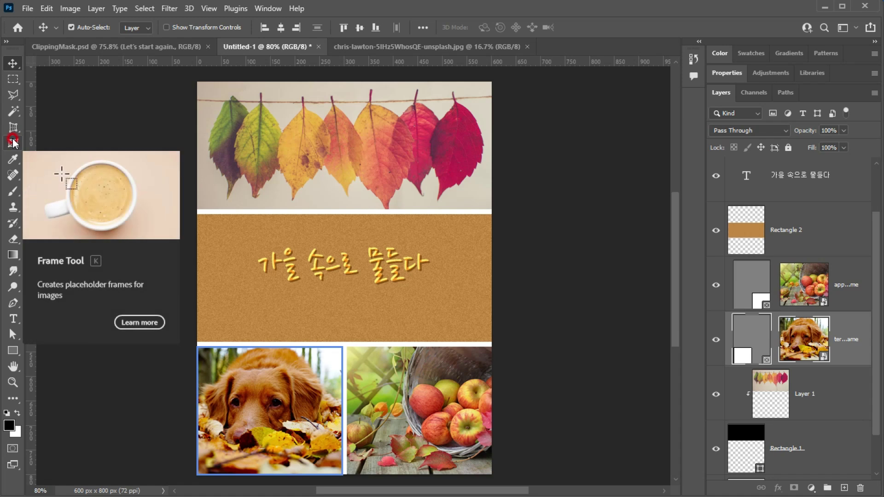